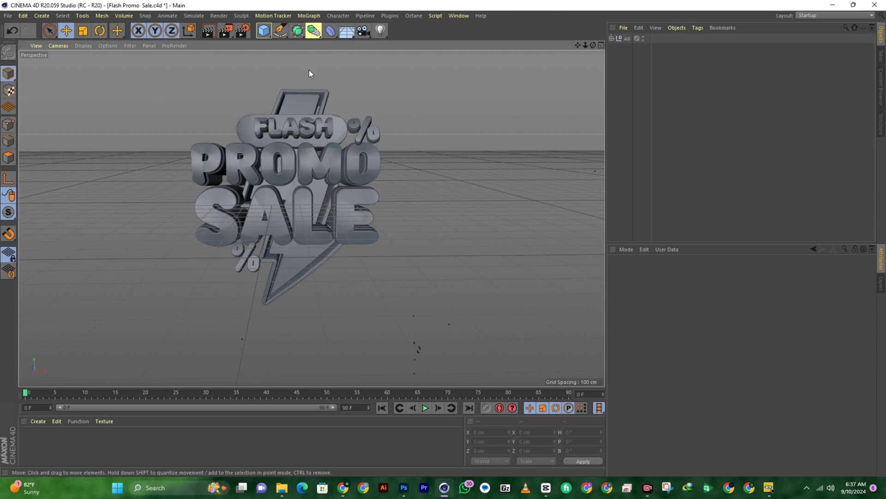
Create a new standard material and open it in the Material Editor.
scroll(308, 71, "up", 1)
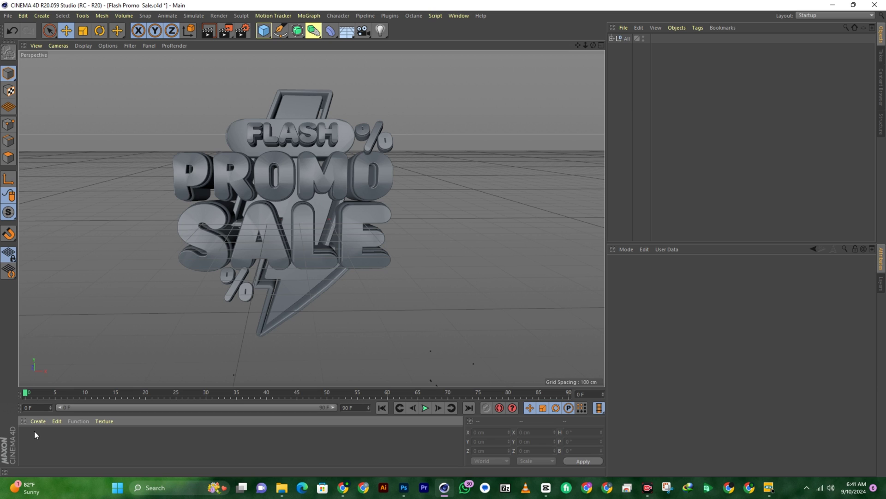
left_click(38, 421)
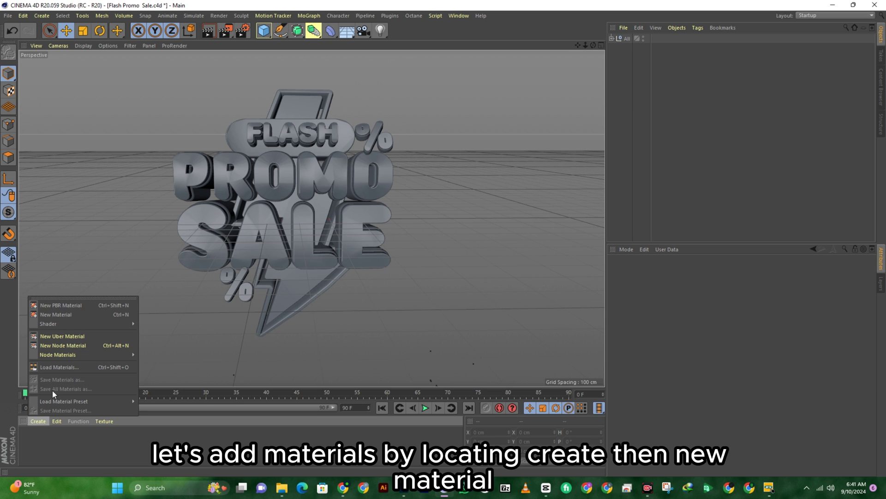
left_click(79, 313)
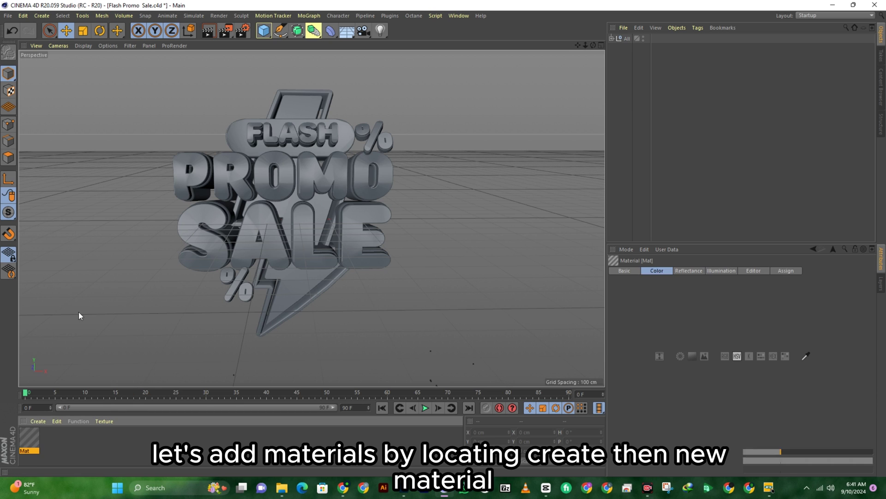
double_click(31, 436)
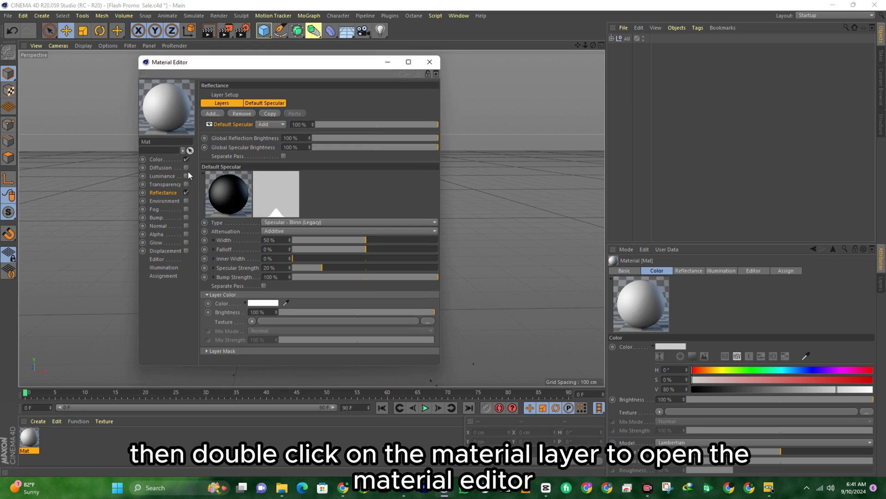
Turn off the material's reflectance and set its color to hex FF0000.
left_click(187, 192)
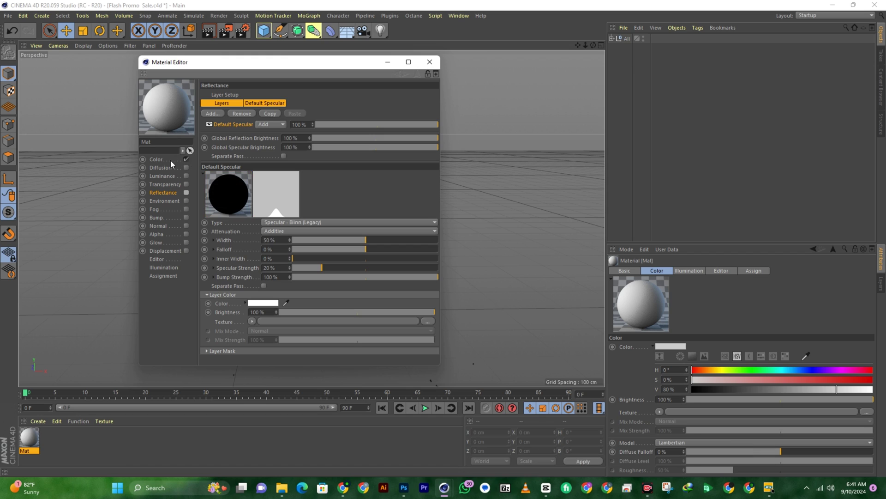
left_click(169, 161)
left_click_drag(280, 118, 252, 118)
left_click(366, 104)
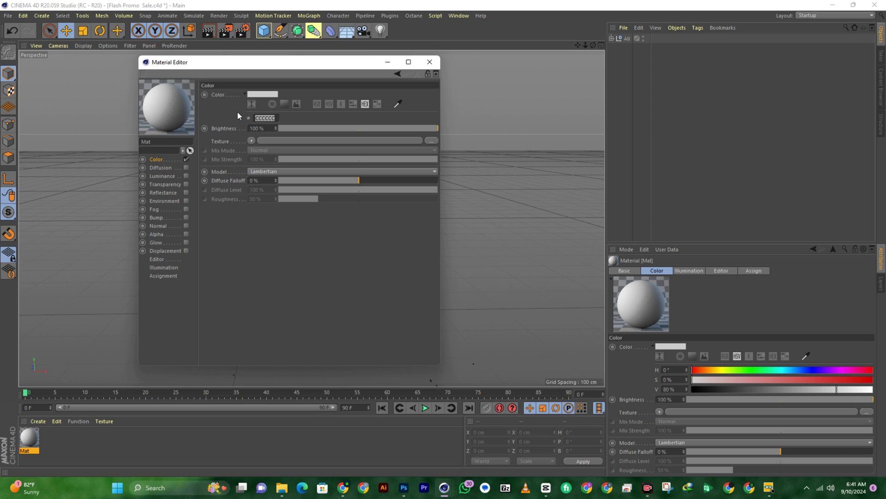
type("FF0000")
Re-enable the red material's reflectance and set the default specular type to Reflection (Legacy).
left_click(169, 194)
left_click(187, 192)
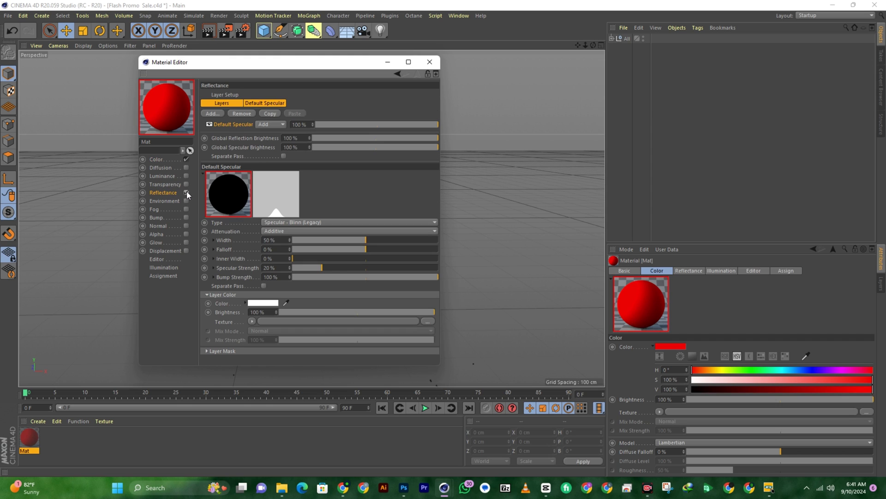
left_click(284, 220)
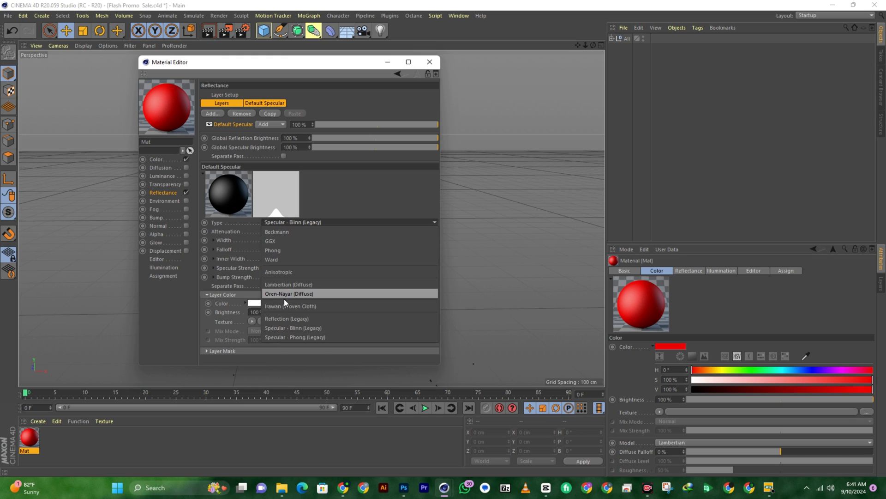
left_click(283, 318)
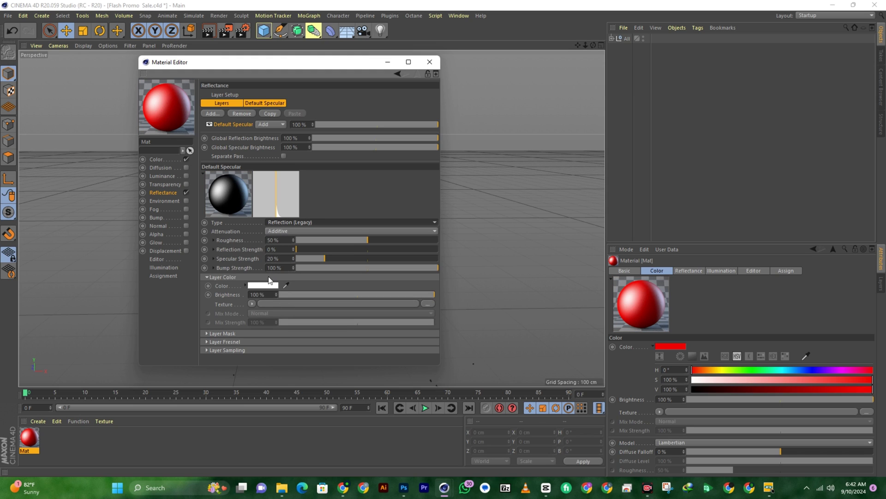
Set the reflection roughness to 10% and assign a Fresnel texture to the layer color.
double_click(274, 240)
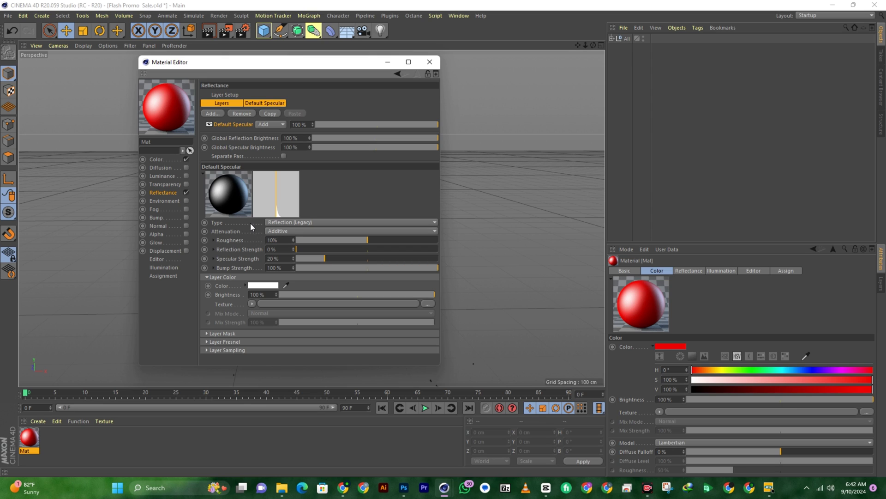
type("10")
key("Return")
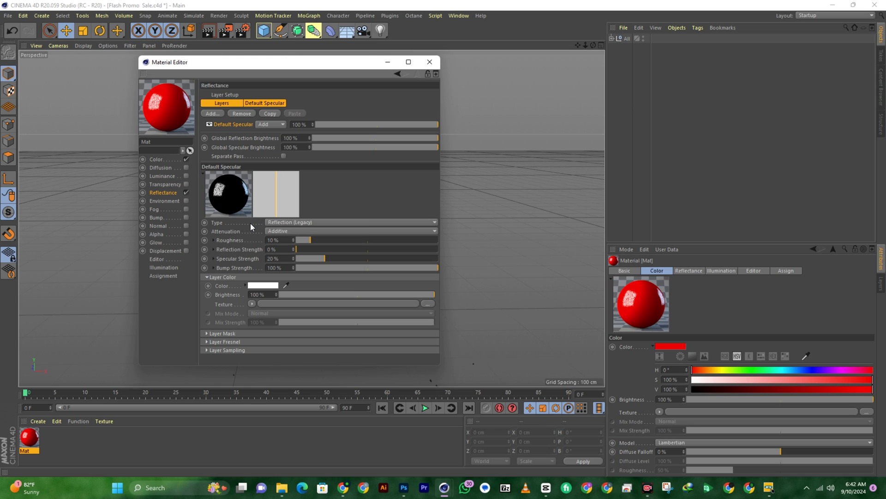
left_click(252, 304)
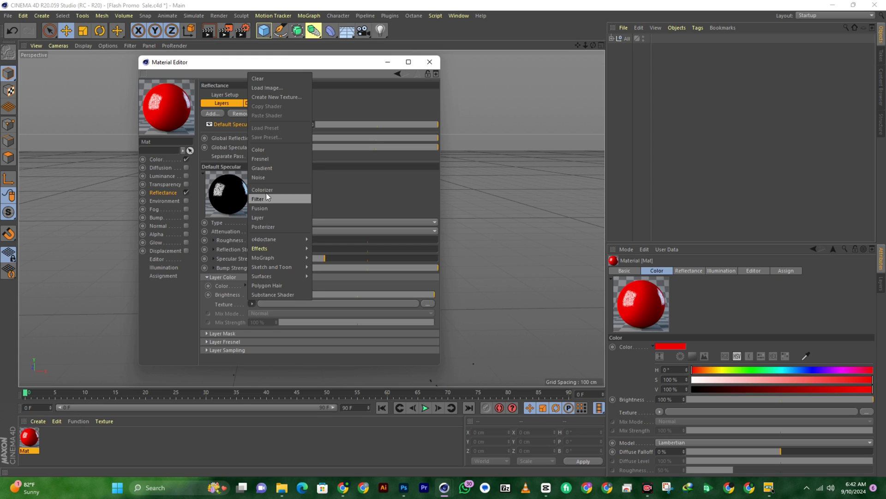
left_click(270, 159)
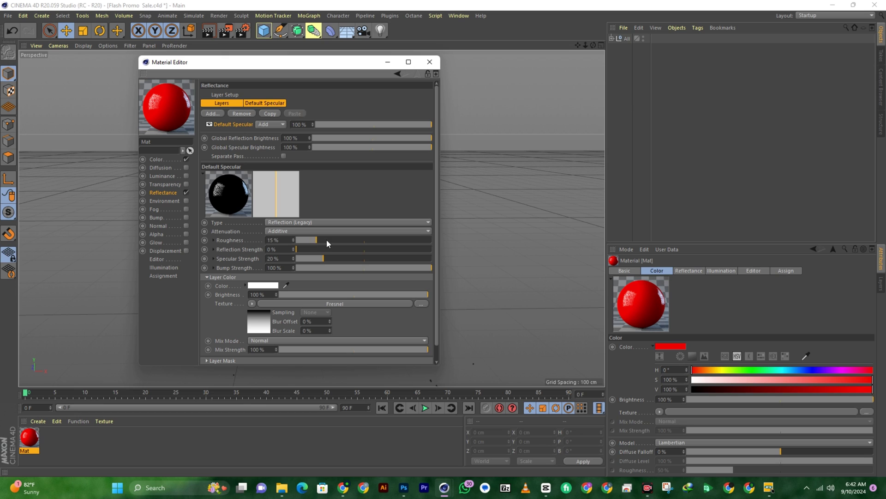
Set the red material's roughness to 0% and its reflection strength to 50%.
left_click_drag(336, 239, 268, 234)
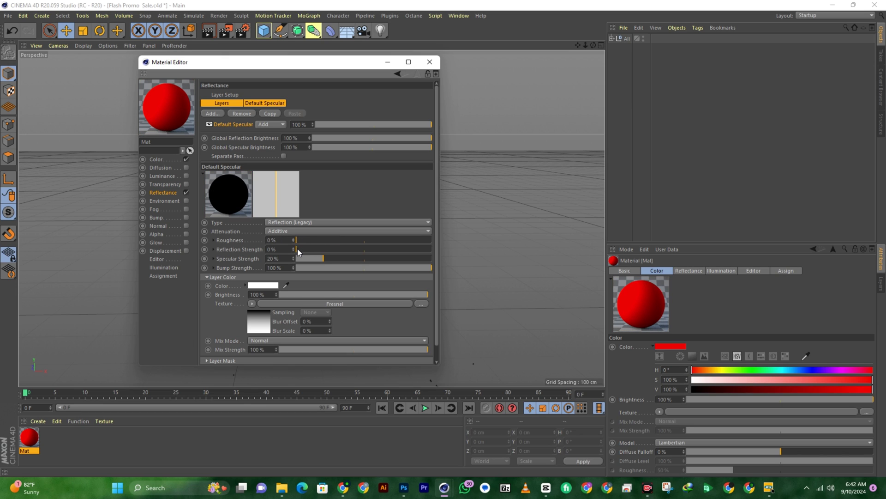
left_click_drag(297, 249, 329, 247)
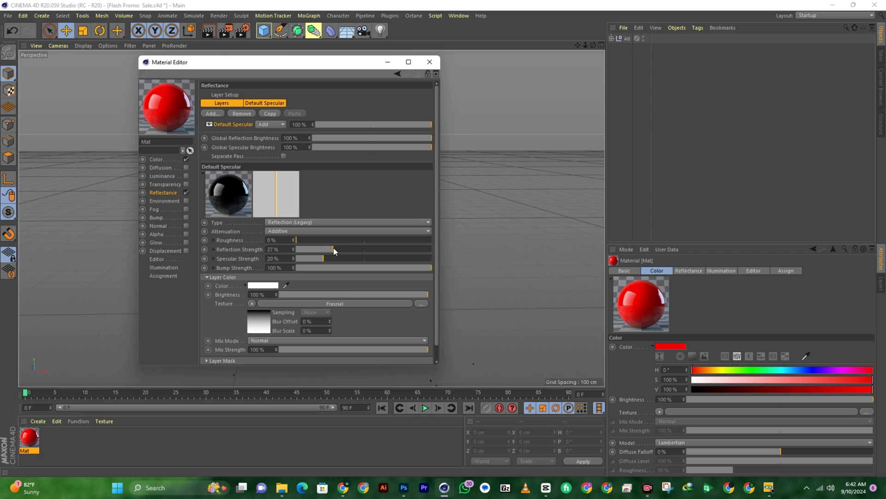
left_click_drag(346, 248, 347, 248)
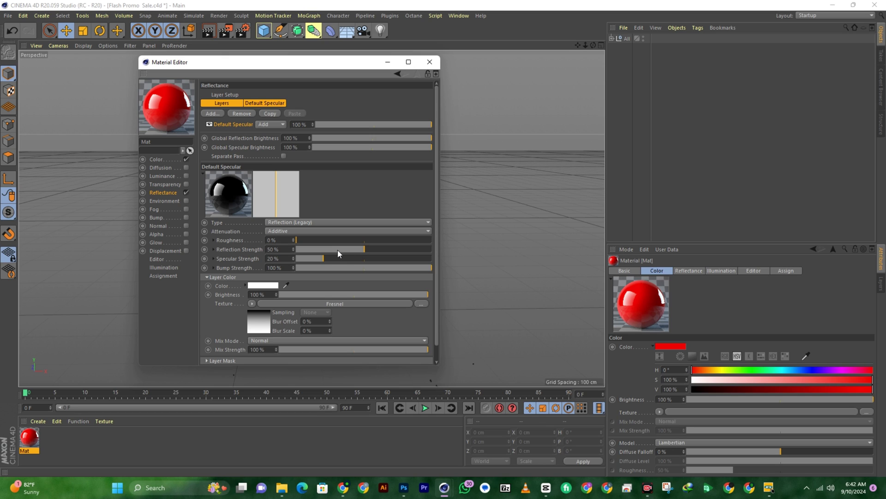
left_click(430, 63)
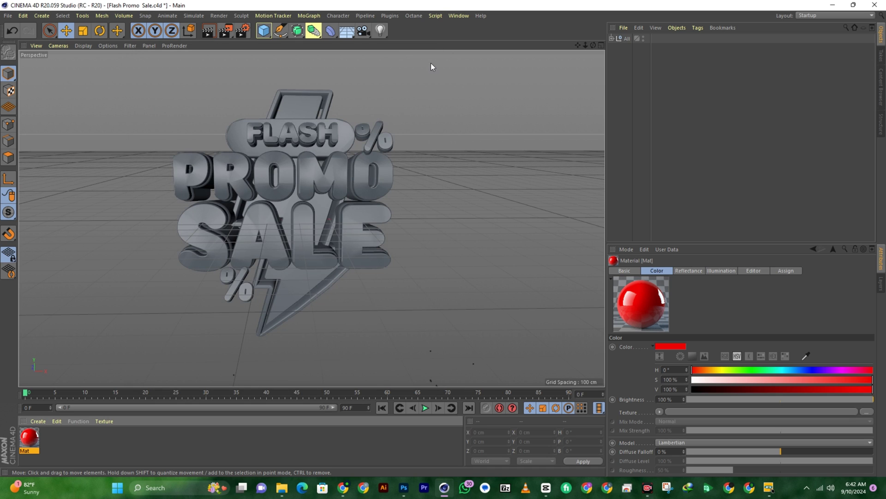
Create a second standard material and set its color to hex FFB700.
left_click(81, 442)
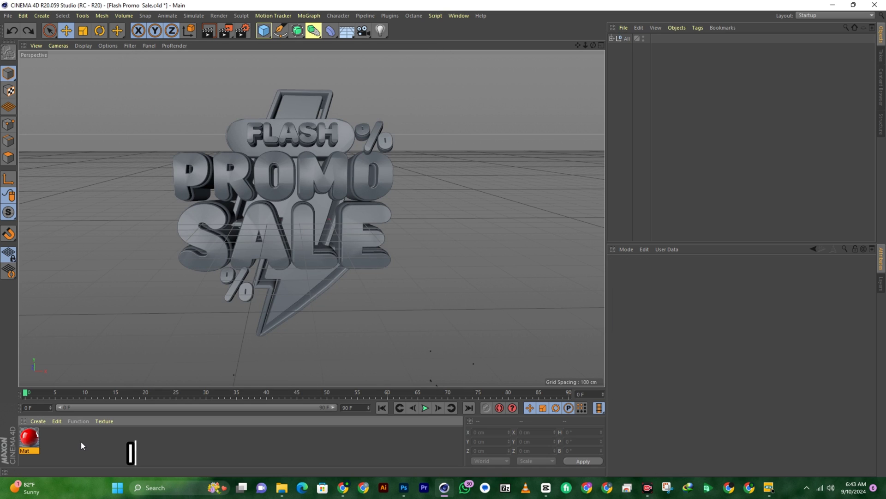
left_click(38, 422)
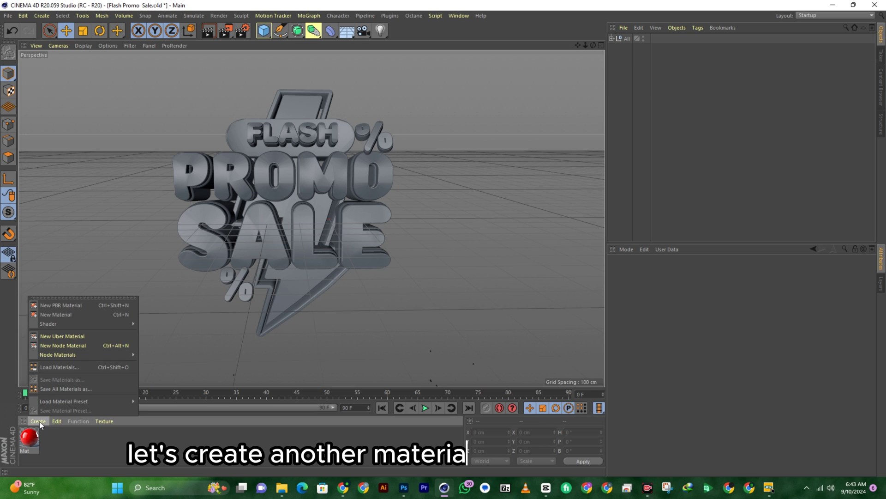
left_click(56, 315)
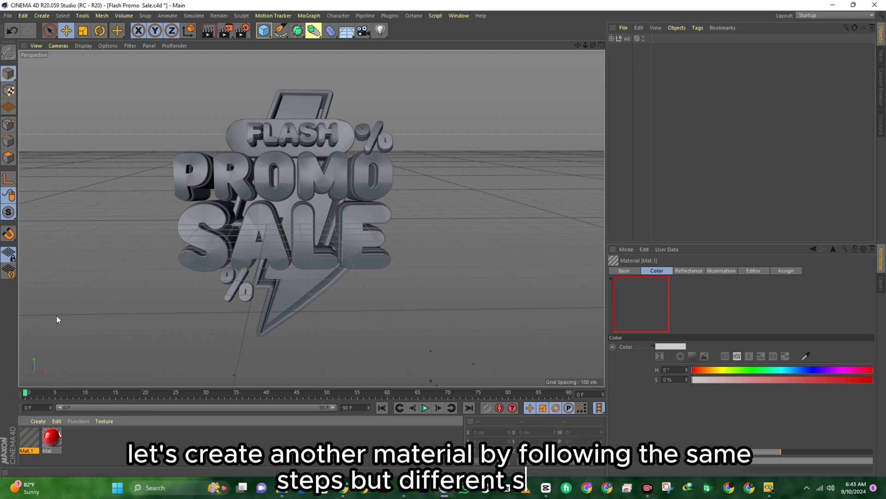
double_click(26, 441)
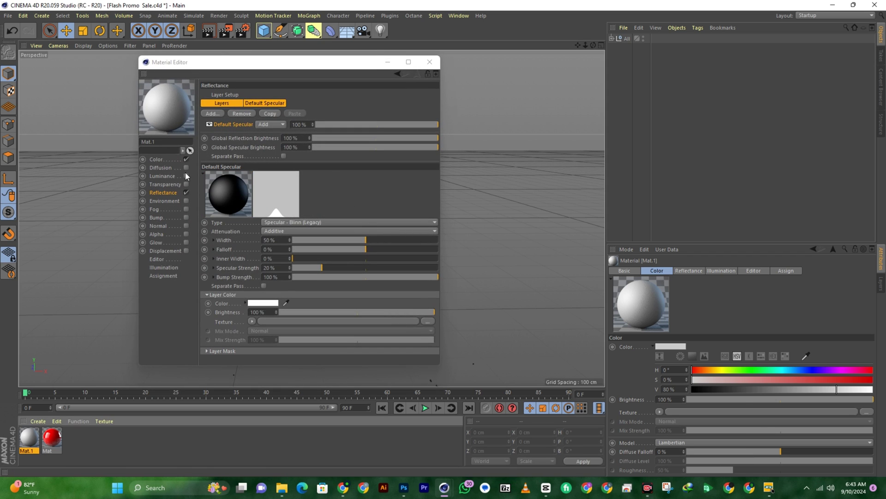
left_click(174, 161)
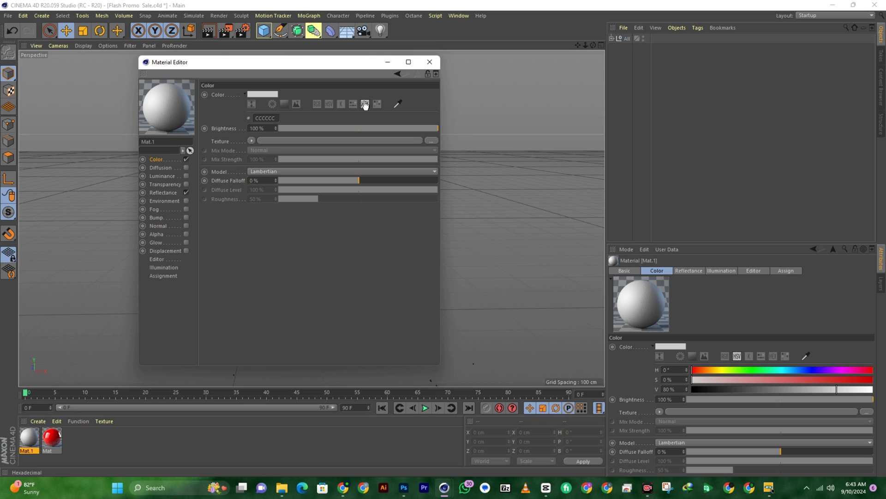
double_click(277, 118)
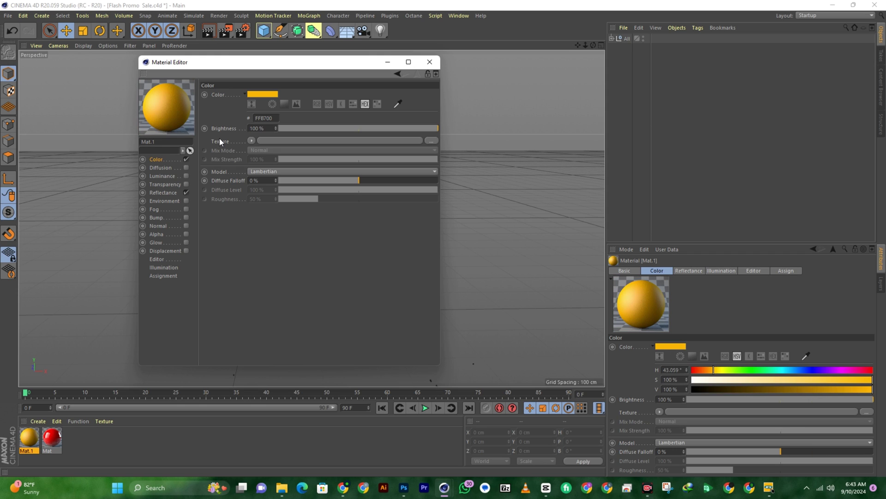
Set the yellow material's default specular width to 27% and specular strength to 100%.
left_click(167, 192)
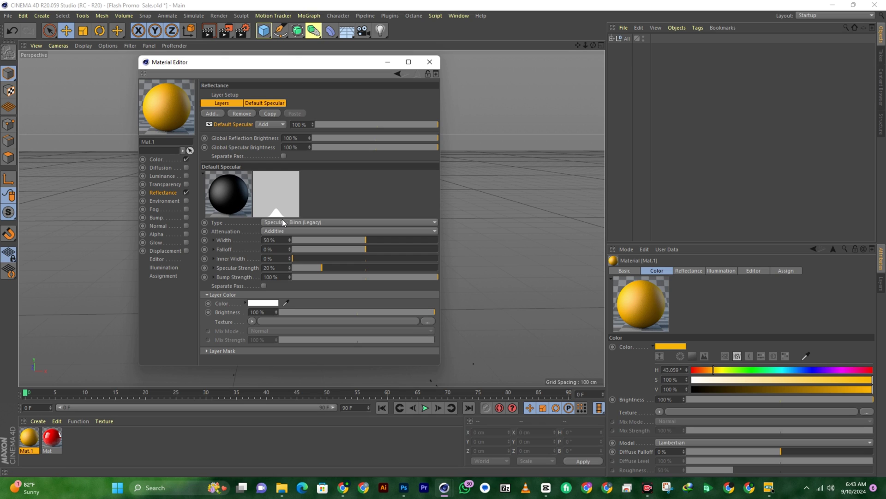
left_click(268, 240)
key("Return")
left_click_drag(275, 268, 246, 270)
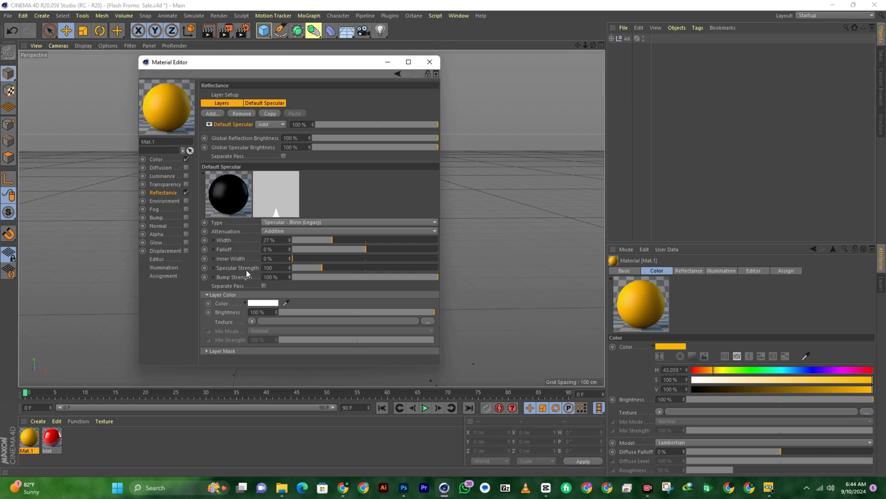
key("Return")
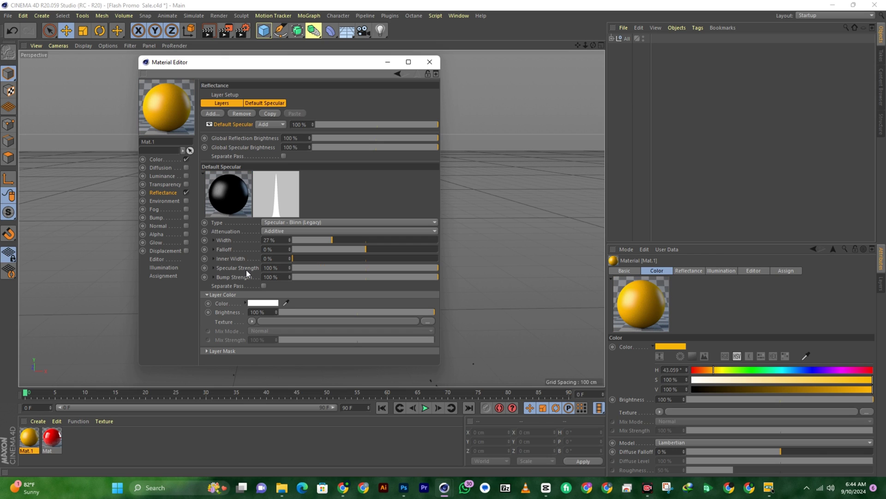
Enable luminance on the yellow material and set the luminance color to hex FFB700.
left_click(161, 176)
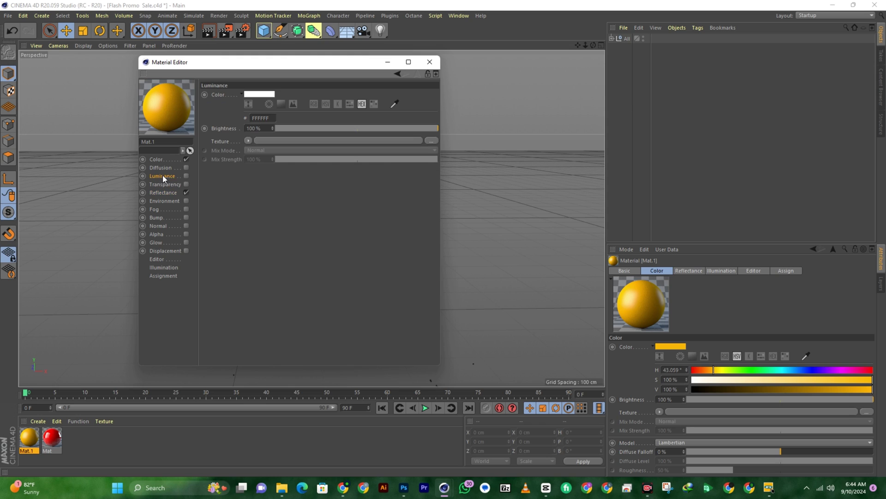
left_click(187, 176)
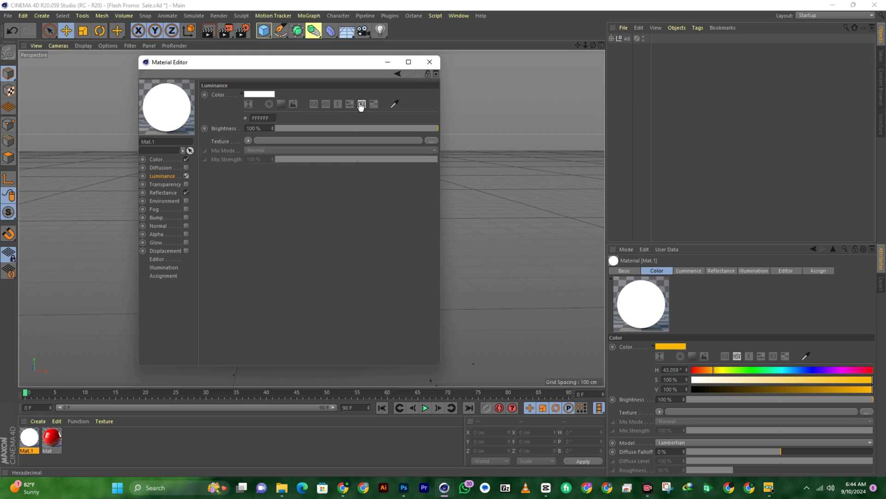
double_click(270, 118)
type("FF")
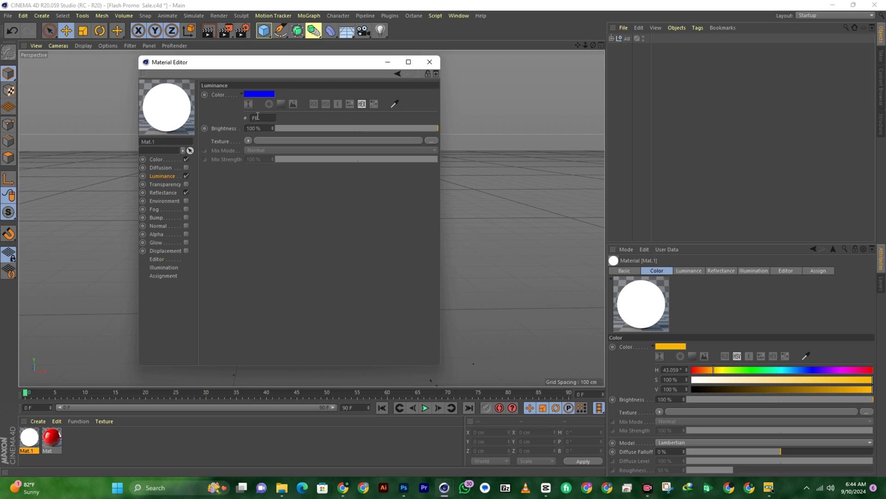
type("B700")
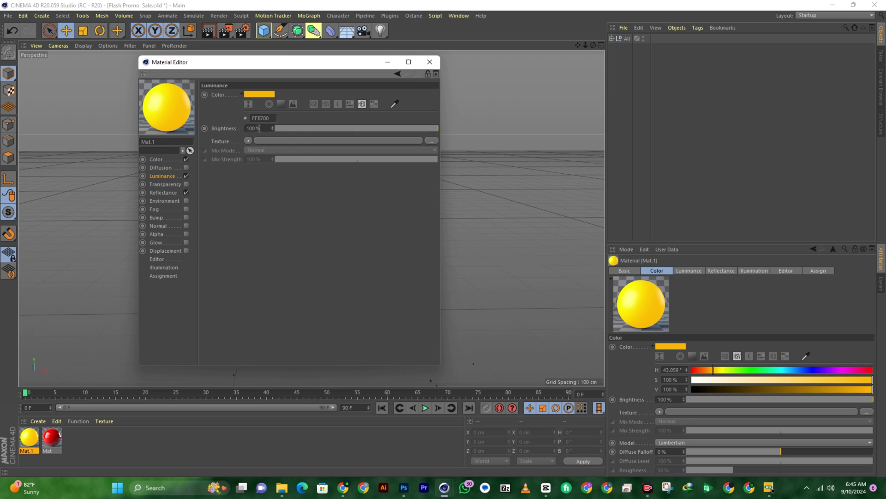
Set the yellow material's luminance brightness to 30% and close the Material Editor.
left_click_drag(262, 129, 230, 128)
type("30")
key("Return")
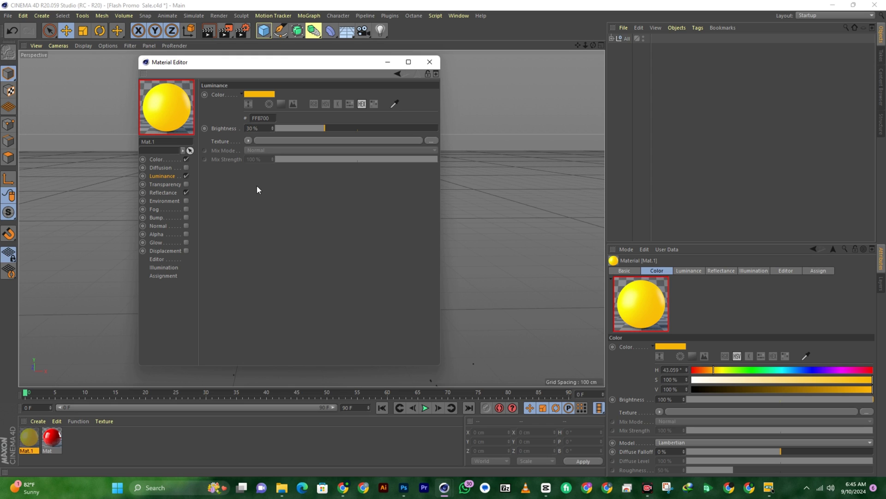
left_click(429, 63)
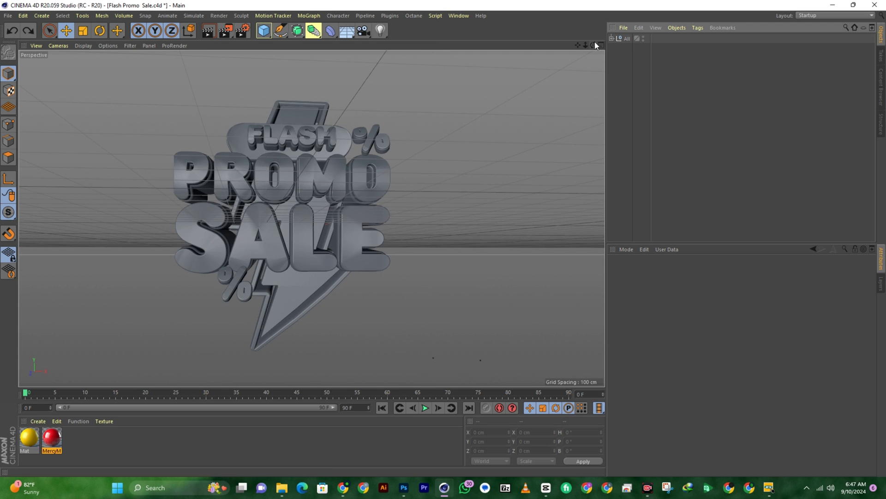
Orbit to a nearly level front view of the promo text and add a standard camera.
left_click_drag(594, 45, 593, 62)
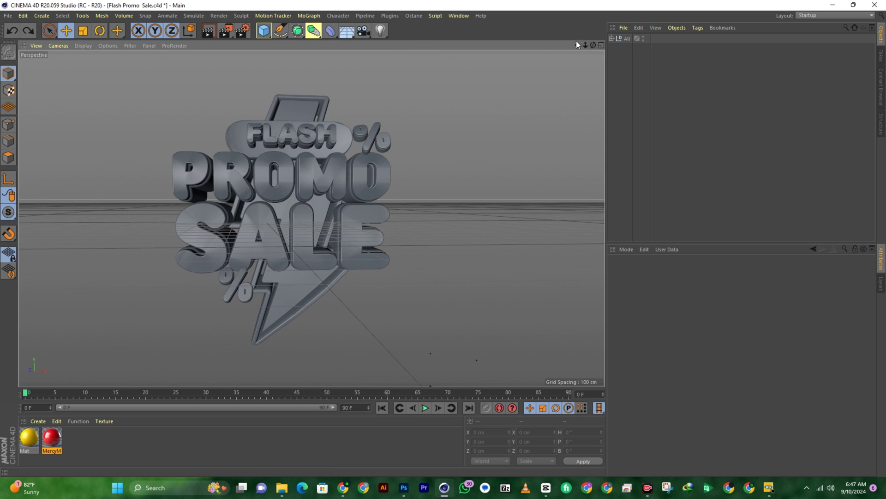
left_click(369, 37)
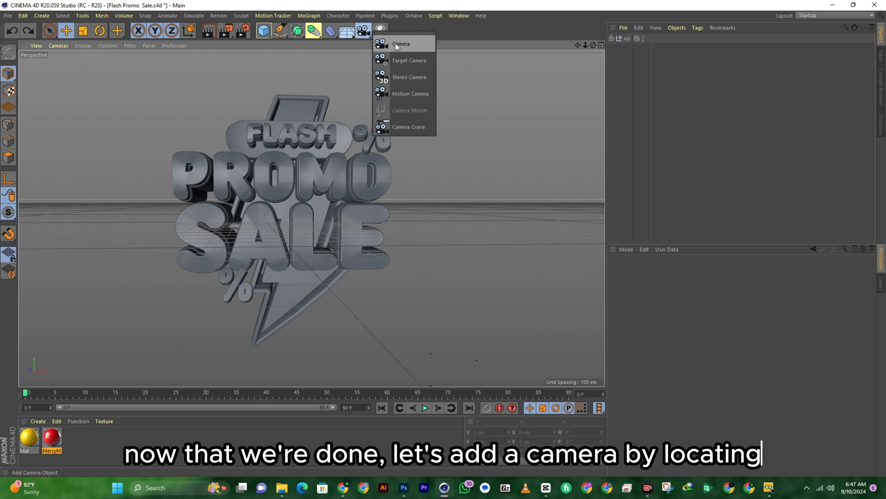
left_click(409, 44)
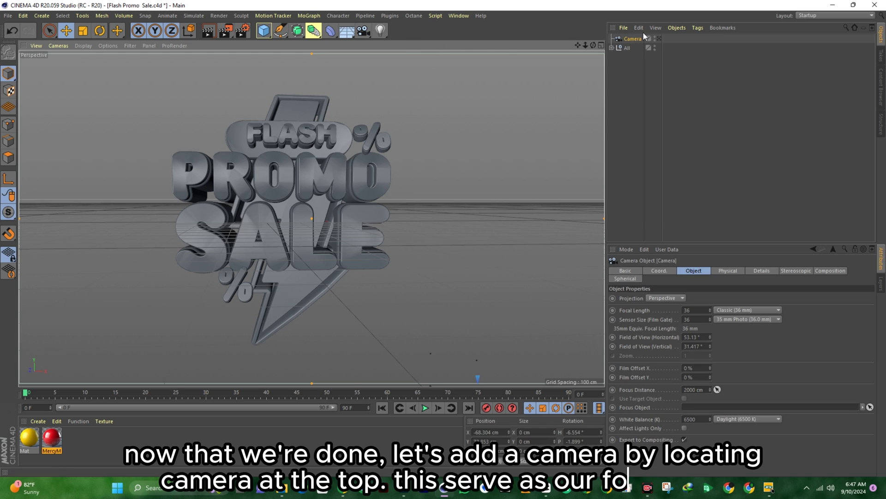
Hide the camera object's outline in the viewport using its visibility setting in the object hierarchy.
left_click(630, 70)
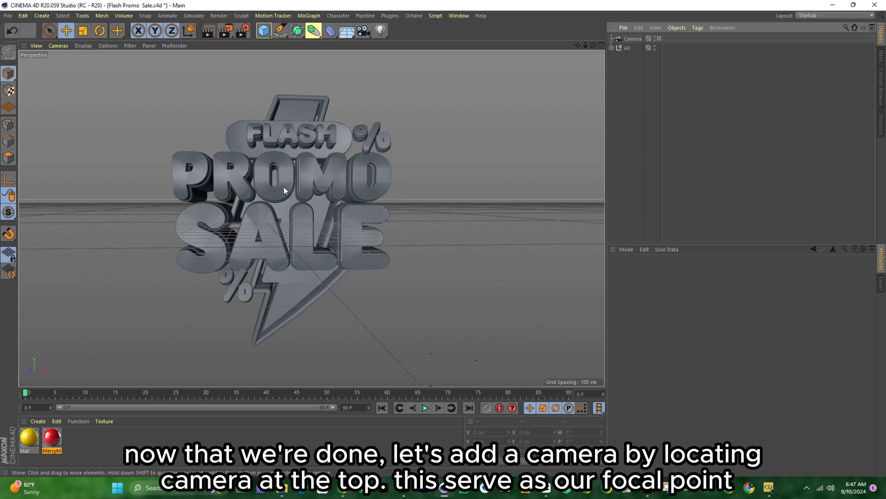
scroll(283, 186, "up", 3)
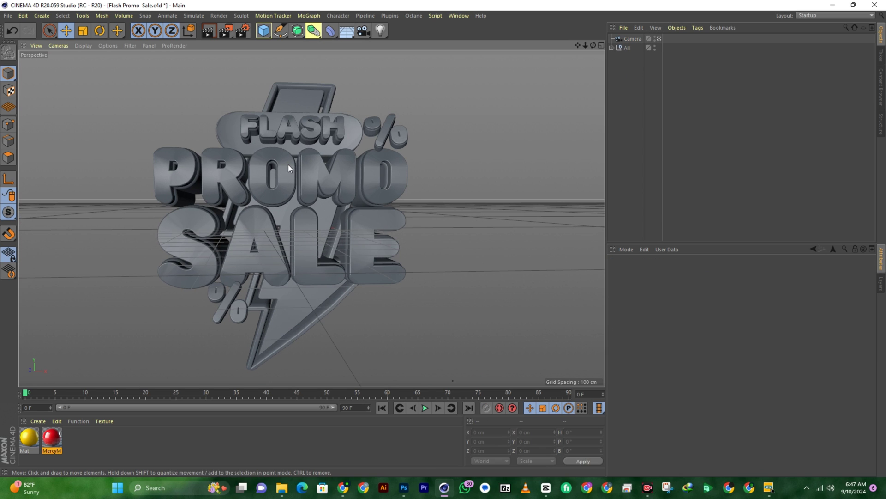
scroll(284, 193, "up", 2)
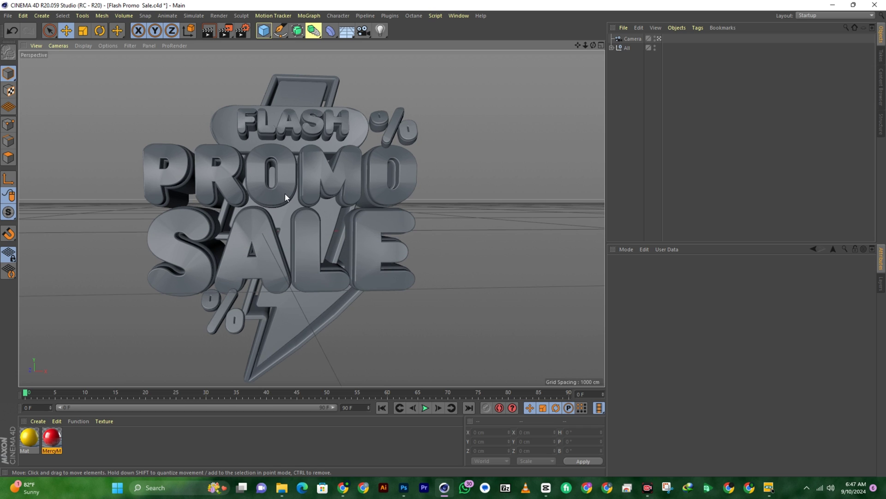
scroll(285, 193, "down", 1)
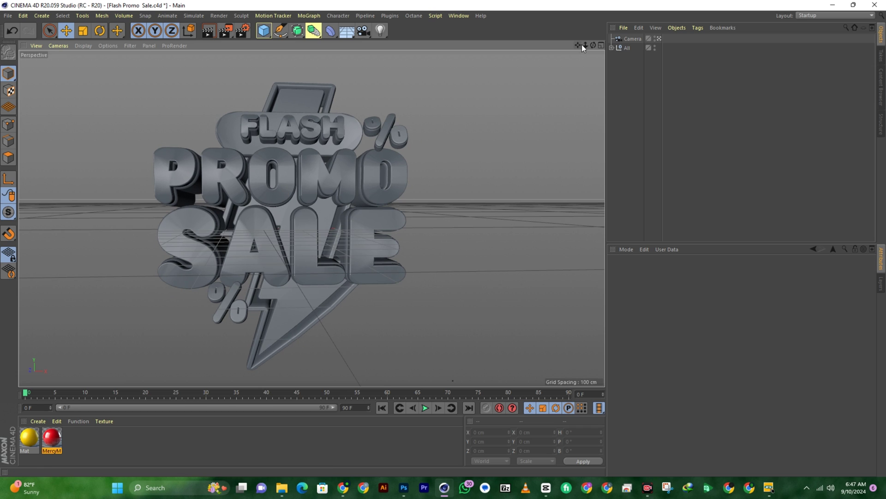
mouse_move(583, 43)
left_mouse_down()
mouse_move(583, 52)
mouse_move(576, 46)
left_mouse_up()
left_click(639, 40)
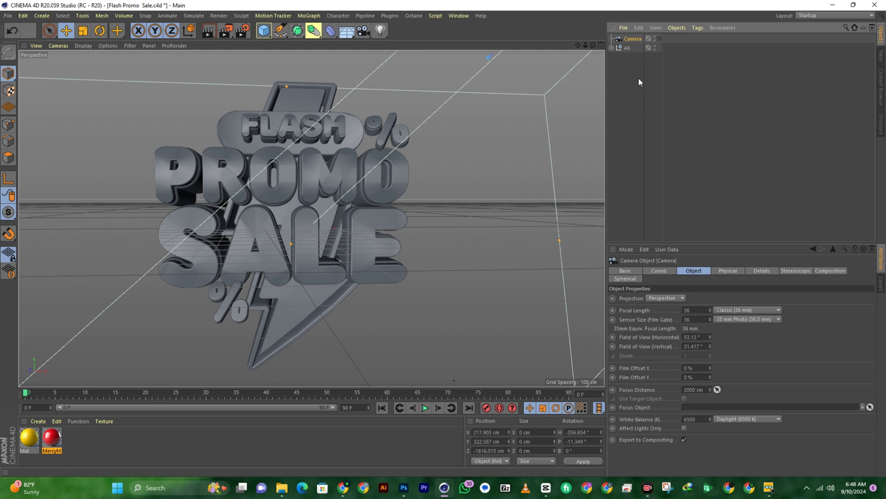
left_click(655, 37)
left_click(640, 102)
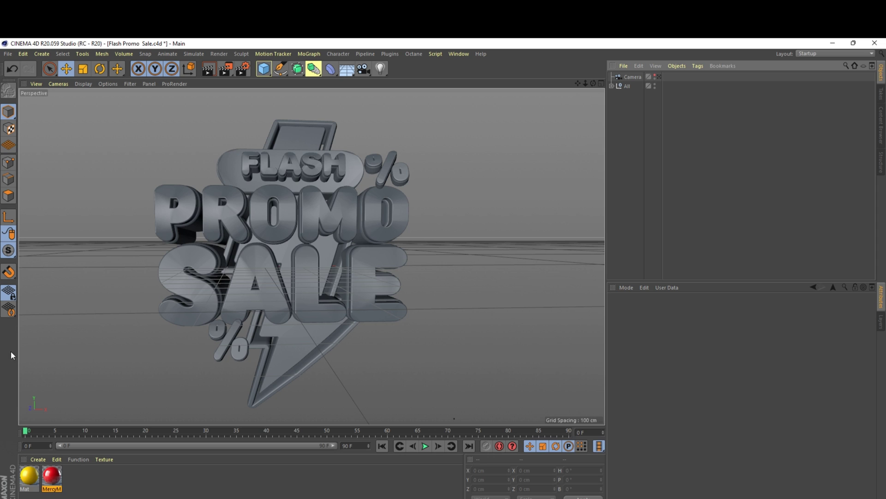
Apply the red material to the lightning bolt's face and the FLASH badge, and the yellow material to the bolt's border.
left_click_drag(49, 479, 331, 132)
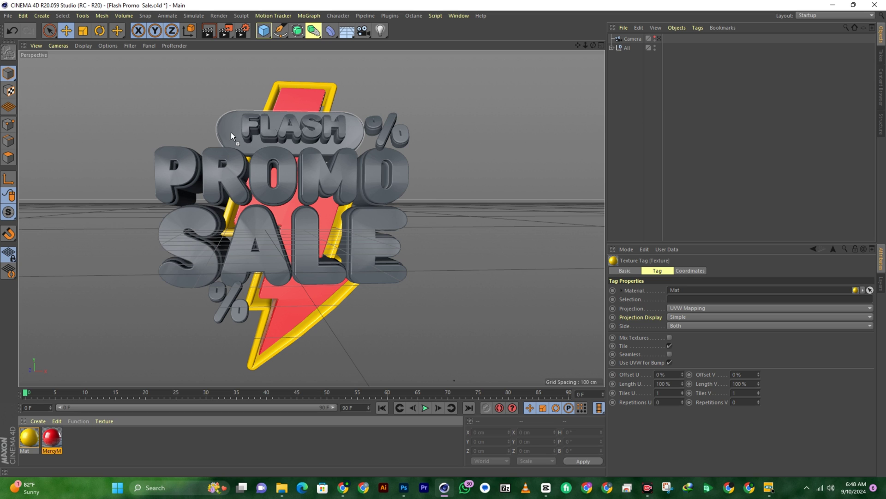
left_click_drag(231, 131, 231, 132)
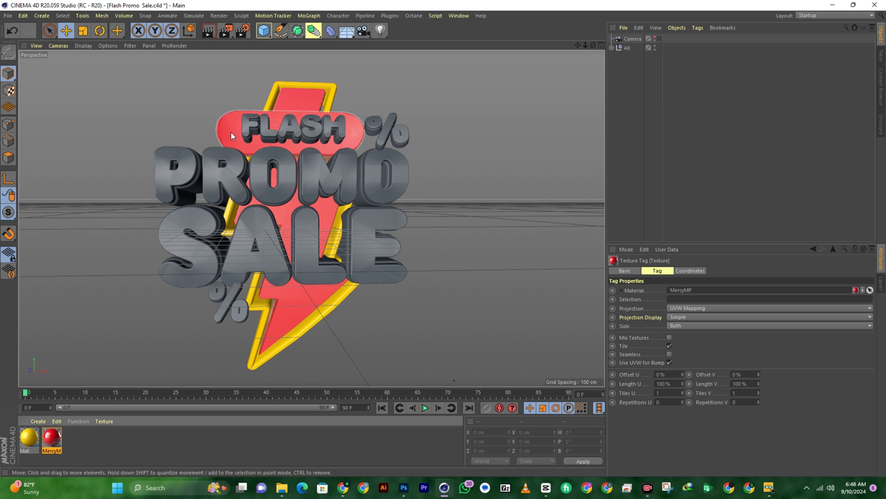
In the Fash group, assign the red material to the Flash.1 back layer and the yellow material to the Flash front letters.
scroll(323, 125, "up", 3)
scroll(332, 127, "up", 5)
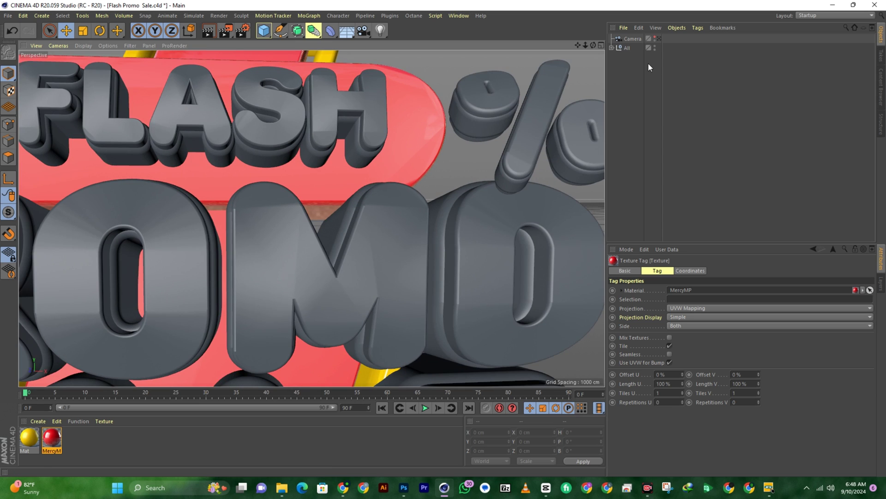
left_click(611, 48)
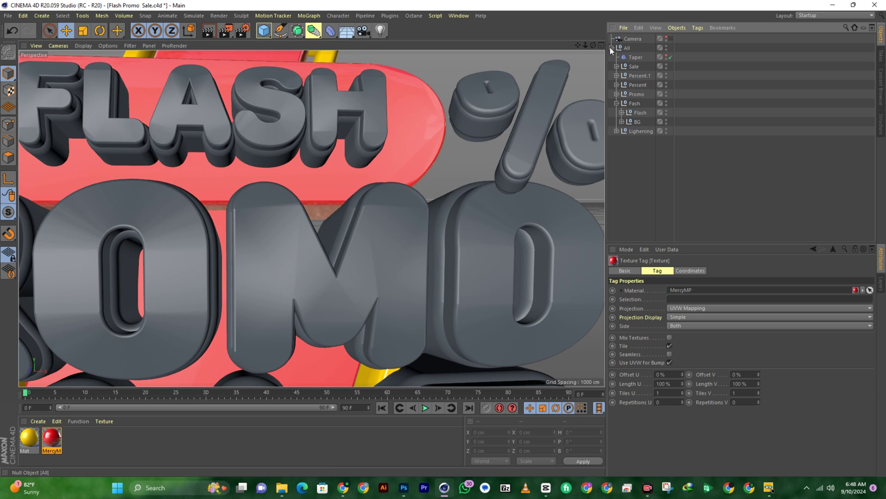
left_click(621, 113)
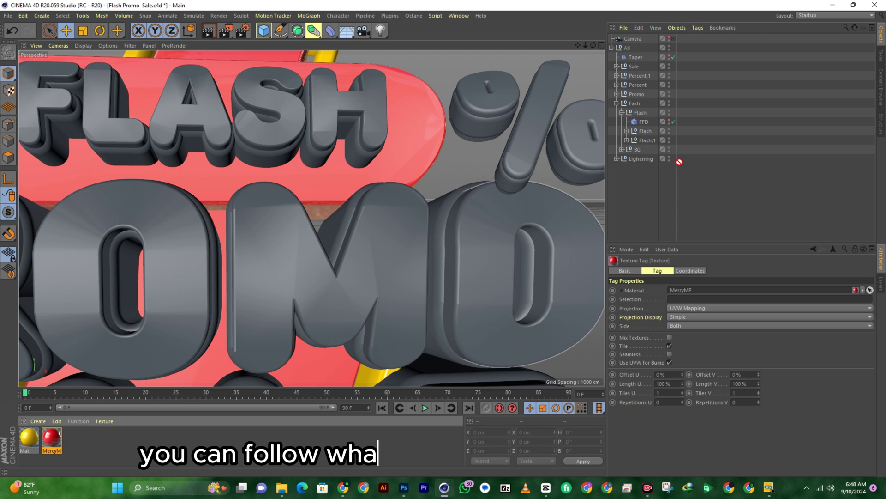
left_click_drag(647, 131, 682, 139)
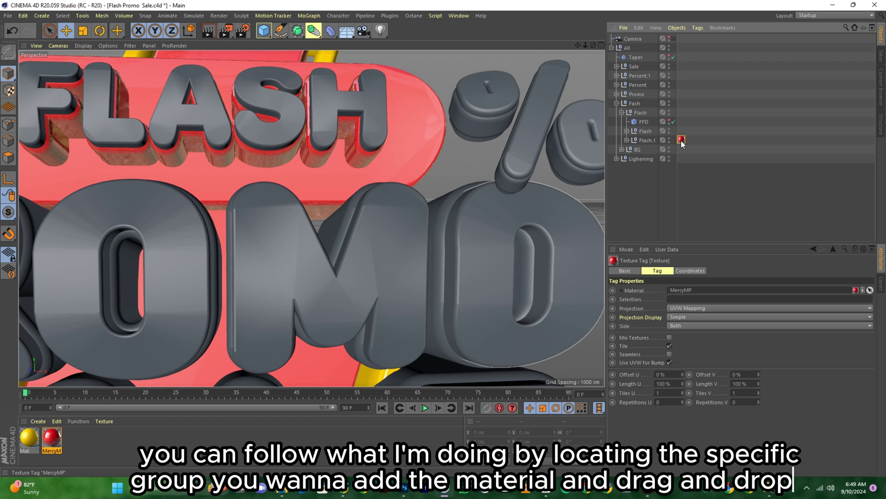
left_click_drag(33, 443, 647, 130)
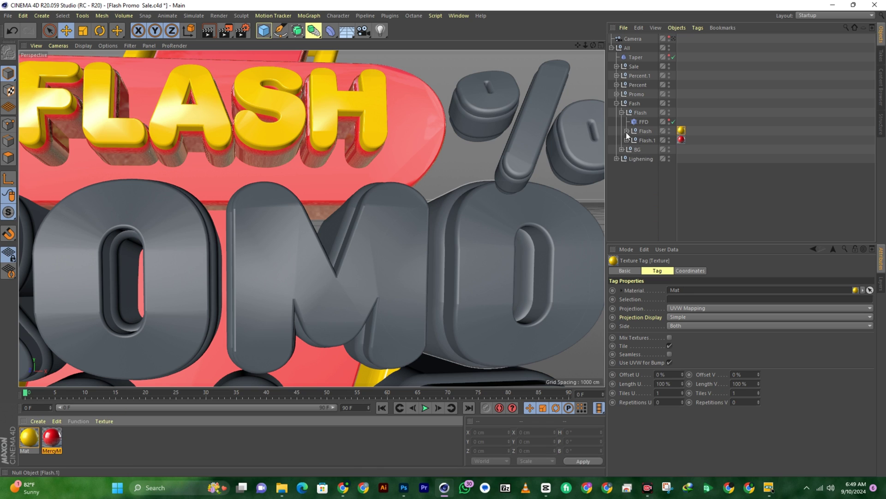
left_click(622, 113)
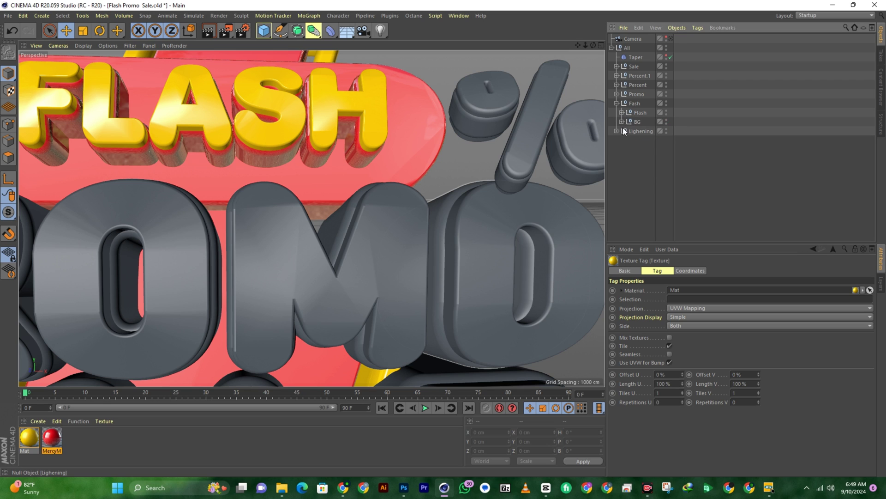
left_click(617, 103)
In the Promo group, assign the yellow material to the Promo front letters and the red material to the Promo.1 back layer.
left_click(617, 94)
scroll(420, 99, "down", 3)
scroll(420, 98, "down", 2)
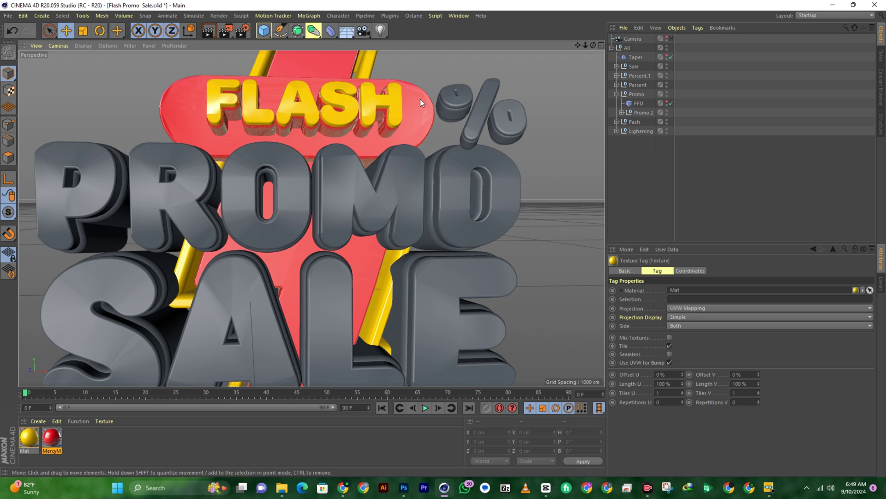
left_click(622, 112)
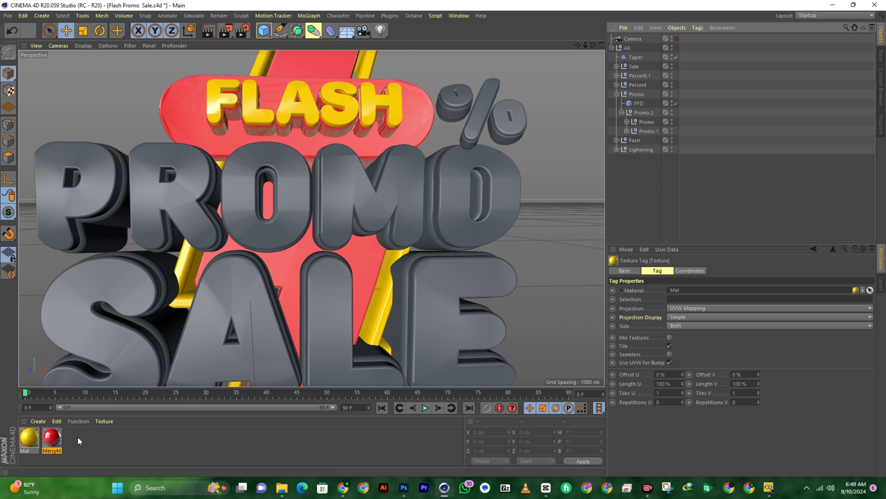
left_click_drag(29, 437, 684, 121)
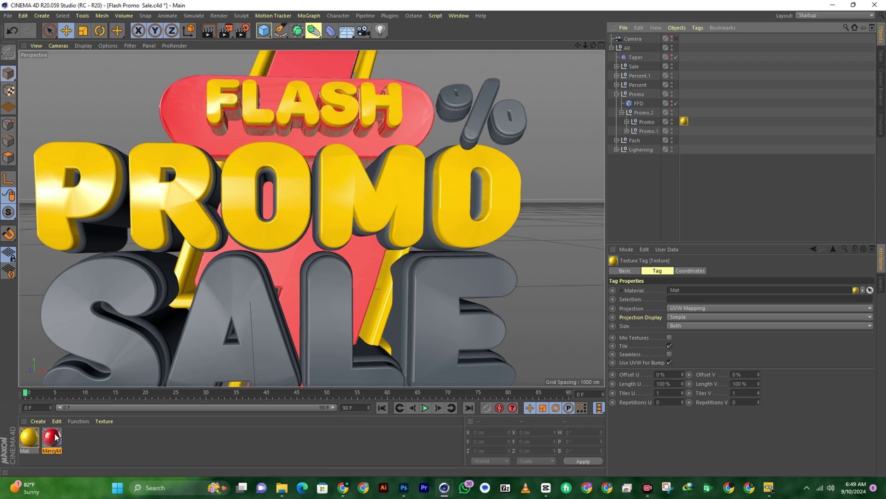
left_click_drag(55, 436, 648, 130)
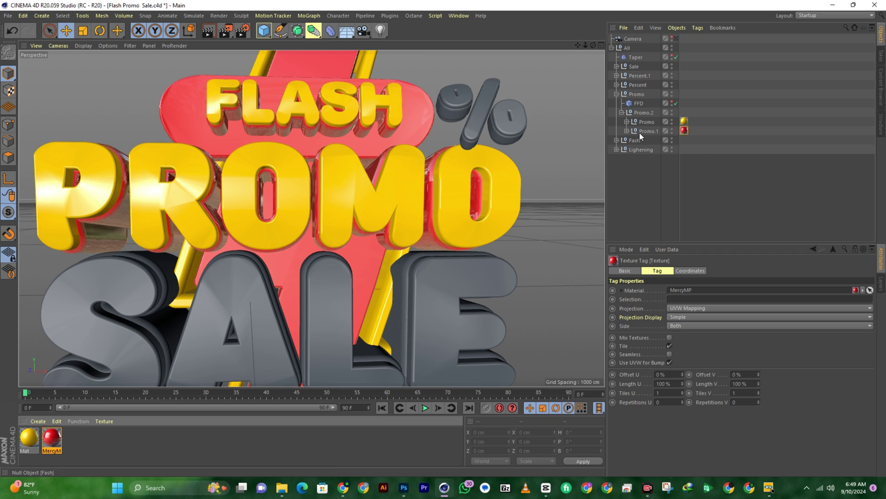
left_click(621, 112)
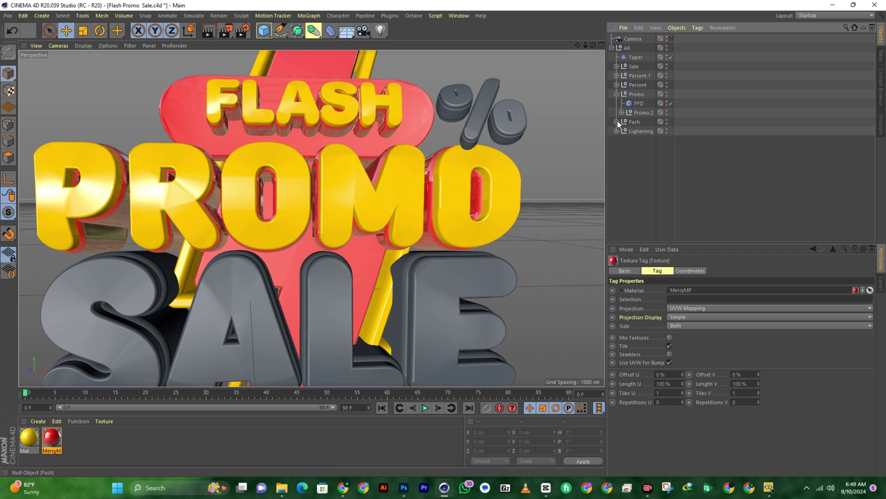
left_click(616, 93)
In the Sale group, assign the red material to the Sale.1 back layer and the yellow material to the Sale front letters.
left_click(616, 66)
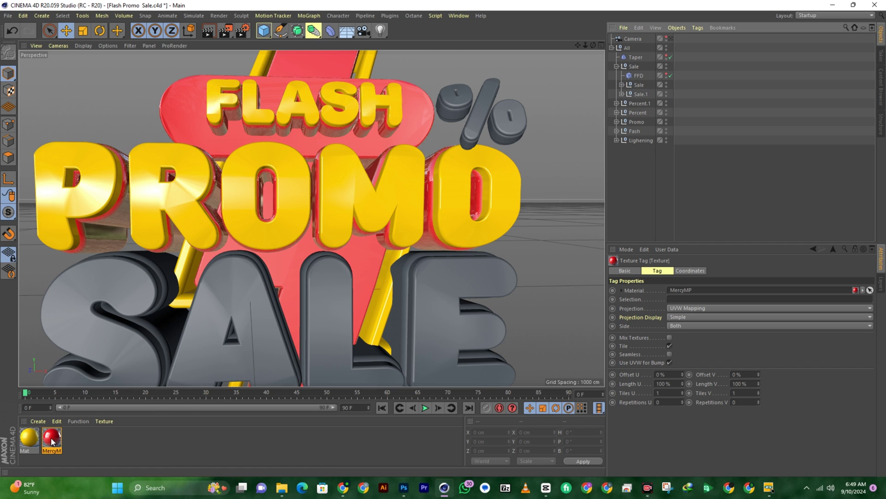
left_click_drag(52, 438, 644, 94)
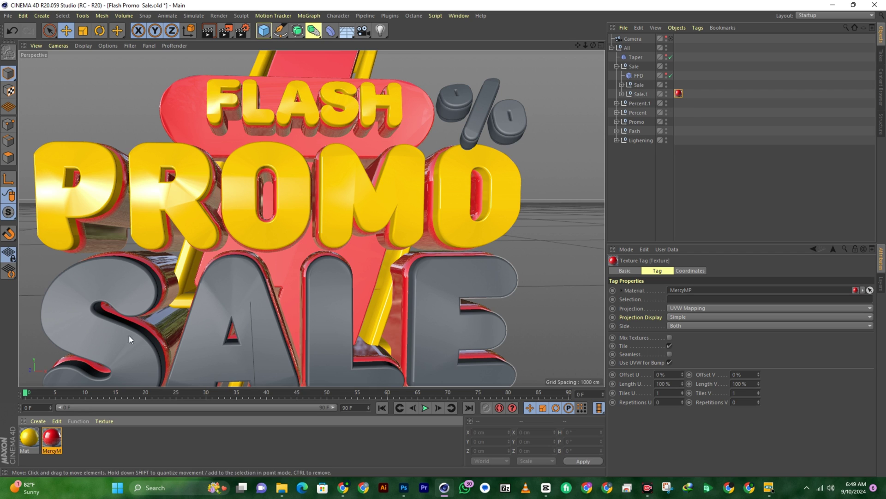
left_click_drag(29, 439, 641, 83)
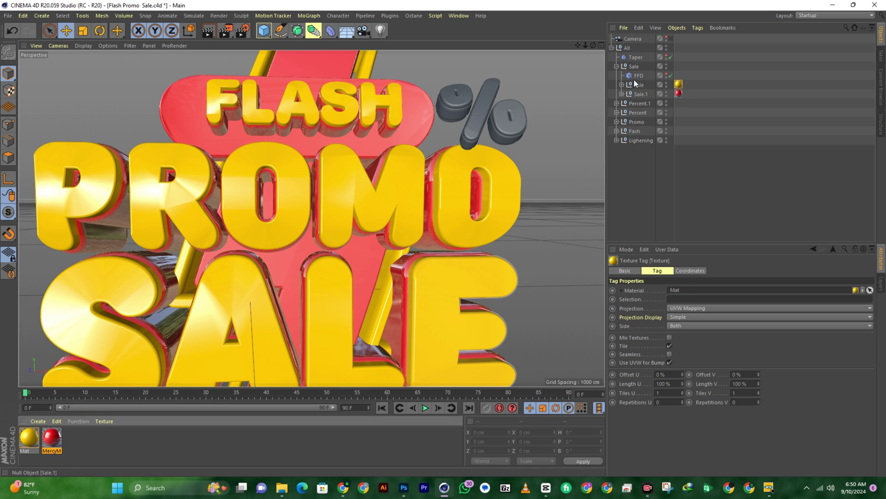
left_click(616, 66)
In the Percent.1 group, assign the red material to the Percentage front layer and the yellow material to the Percentage.1 back layer.
left_click(616, 75)
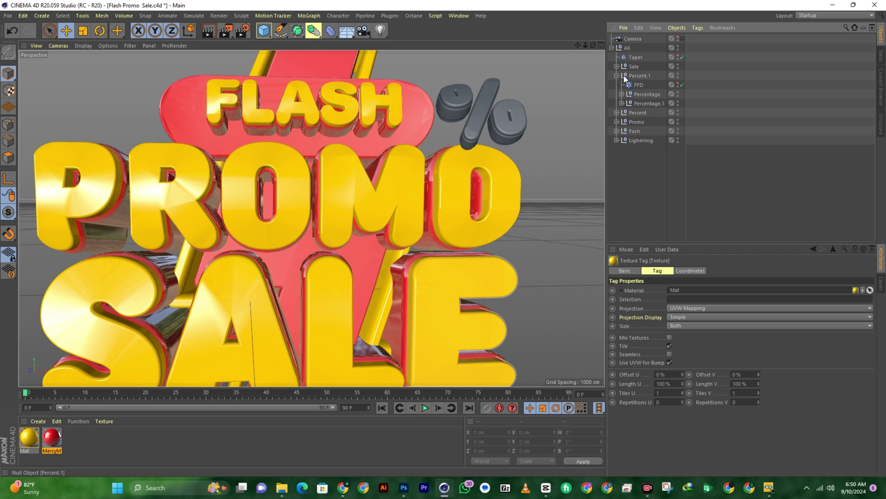
left_click(622, 95)
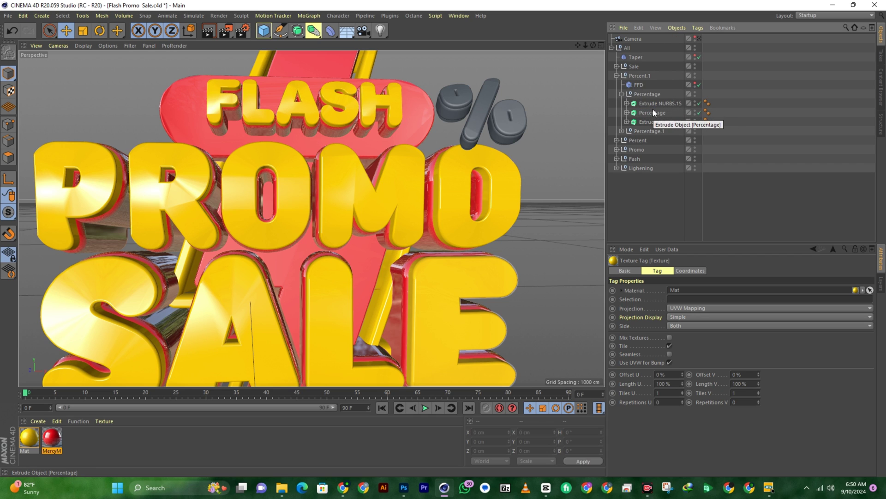
left_click(621, 94)
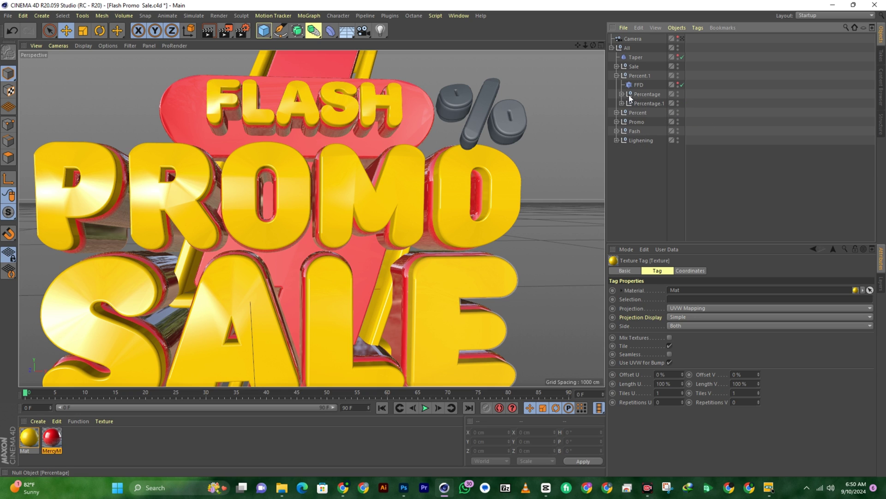
left_click(641, 95)
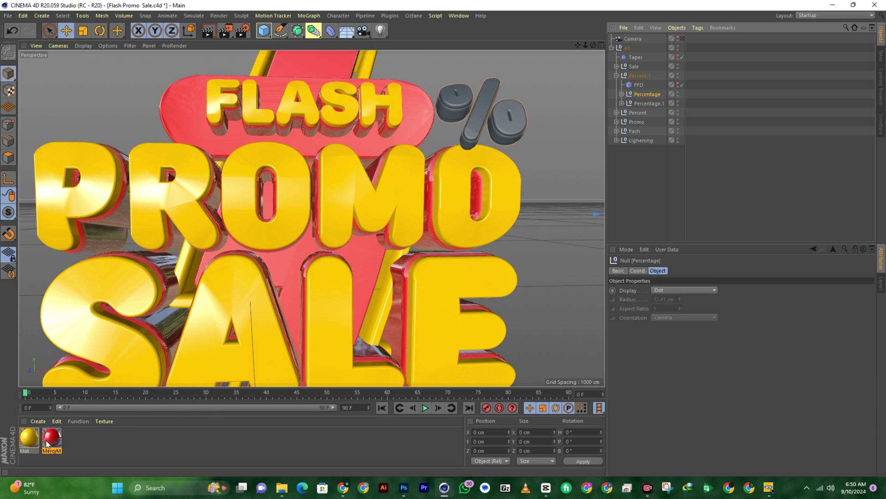
left_click_drag(52, 444, 659, 95)
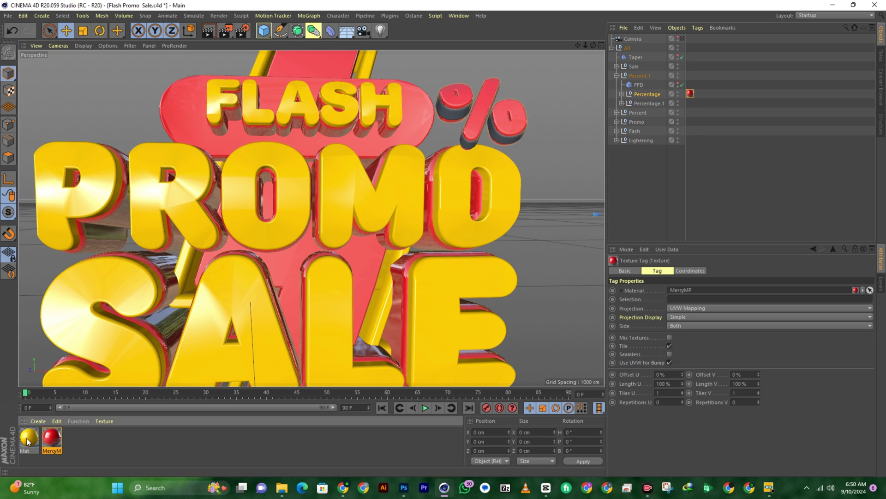
left_click_drag(26, 438, 651, 103)
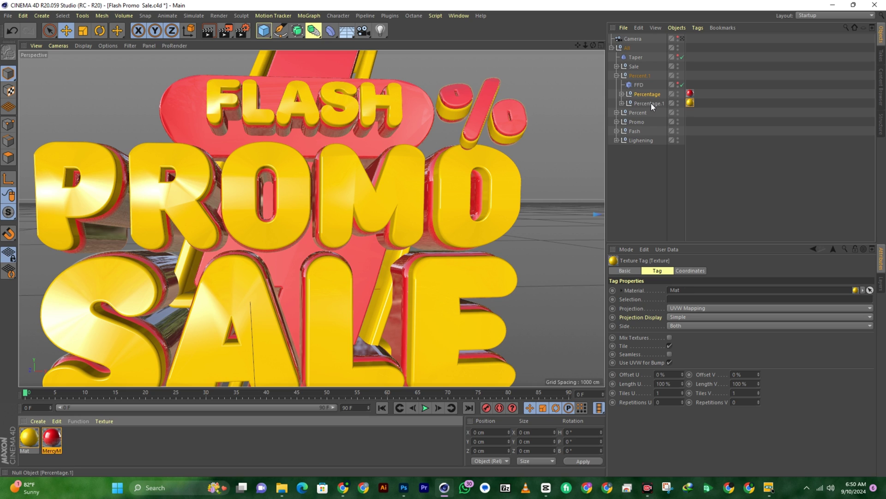
left_click(617, 76)
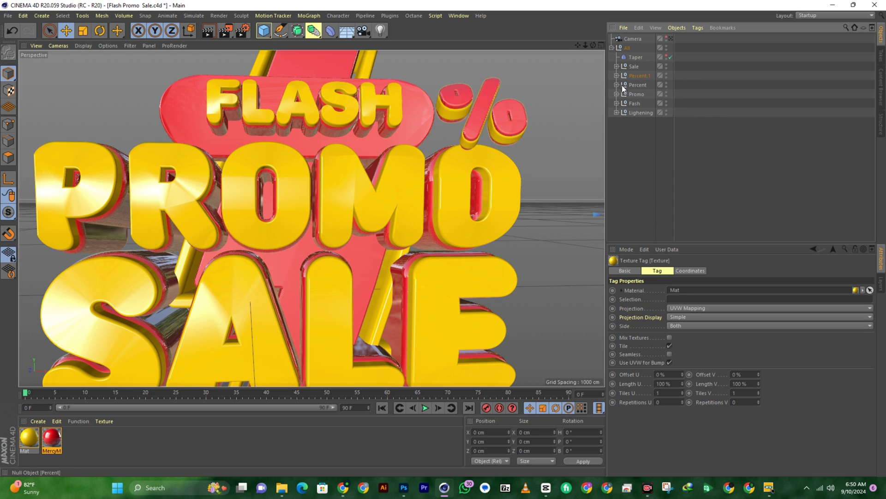
In the Percent group, put the red material on the Percentage front layer and the yellow material on the Percentage.1 back layer.
left_click(616, 84)
scroll(469, 87, "down", 4)
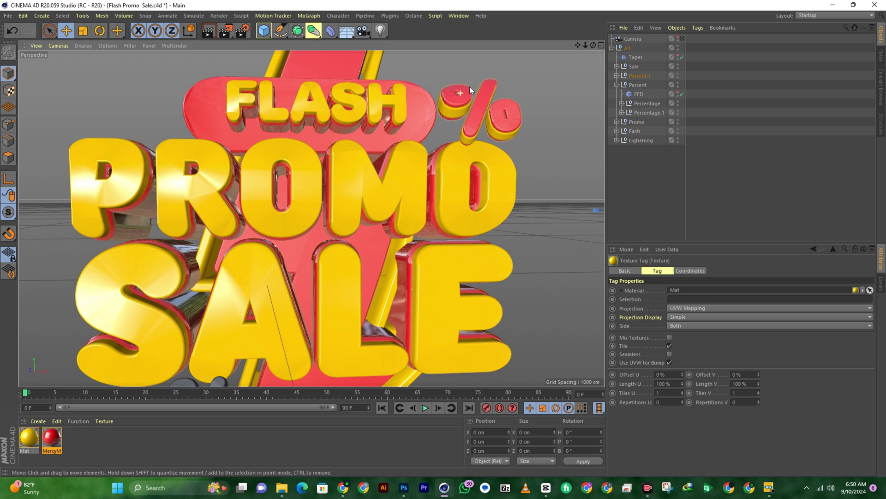
scroll(481, 87, "down", 2)
scroll(303, 331, "up", 5)
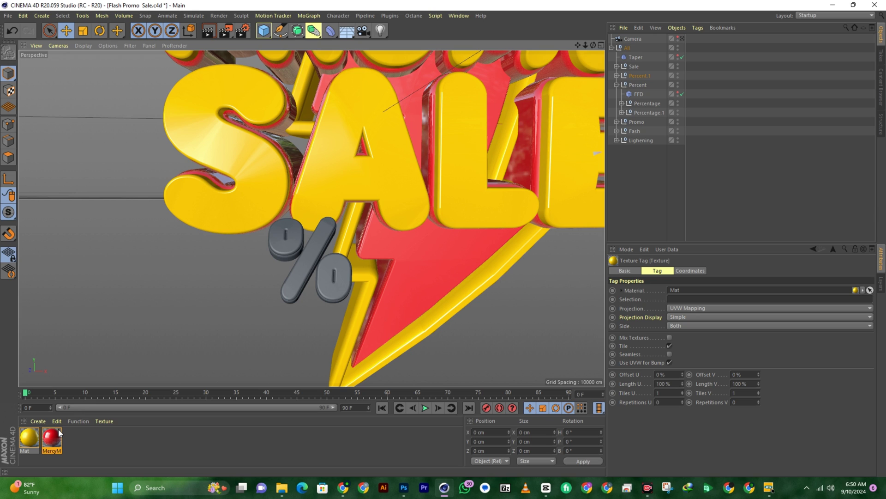
left_click_drag(58, 431, 650, 113)
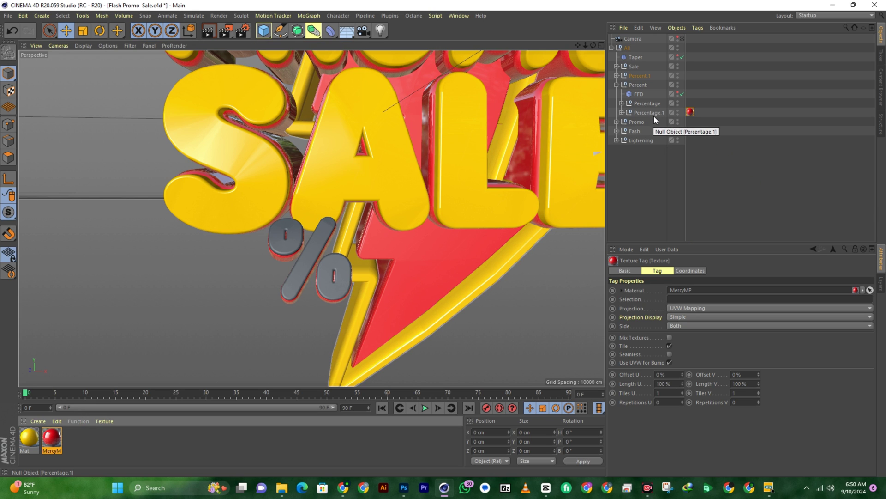
left_click_drag(690, 112, 690, 103)
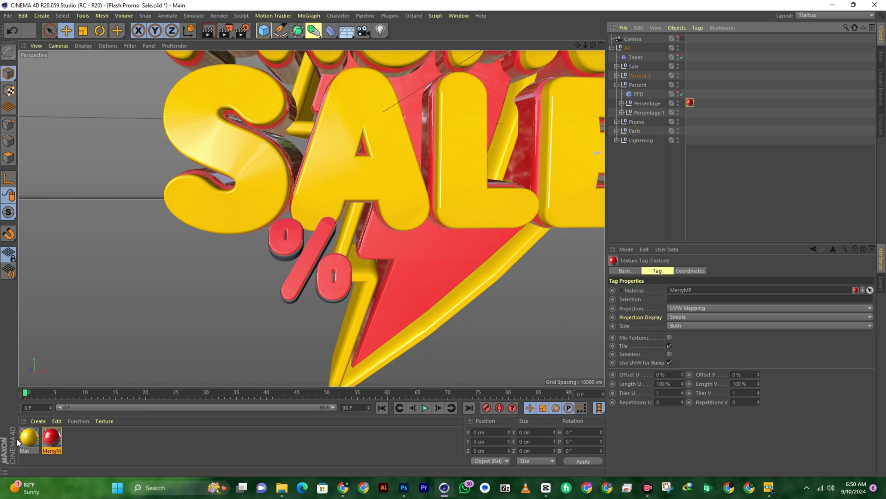
left_click_drag(26, 439, 661, 112)
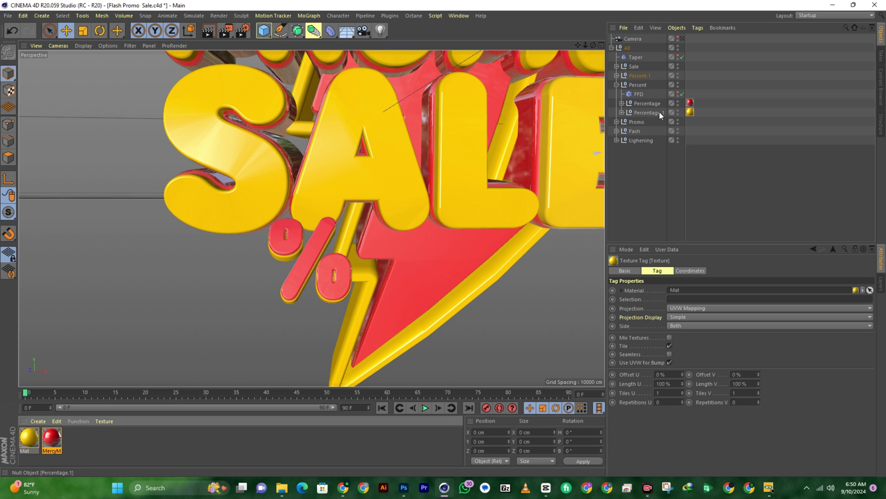
left_click(616, 85)
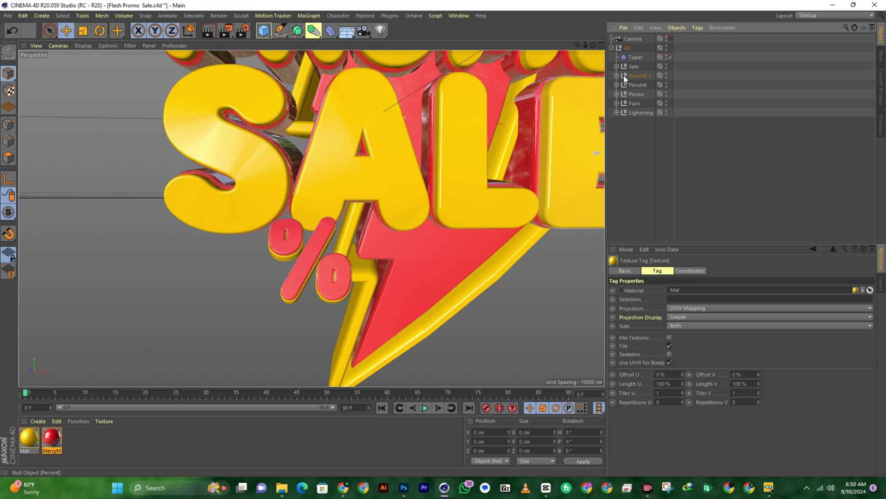
Collapse the All group, look through the scene's Camera object and render a preview of the active view.
left_click(612, 48)
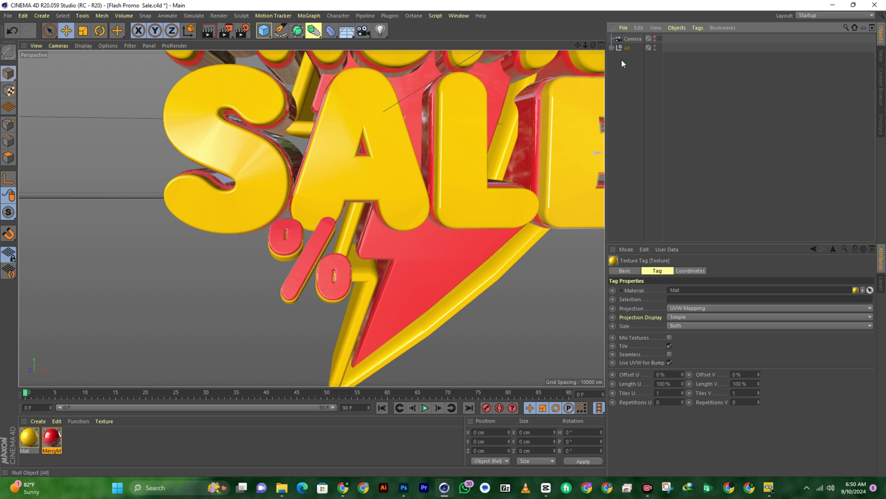
left_click(660, 38)
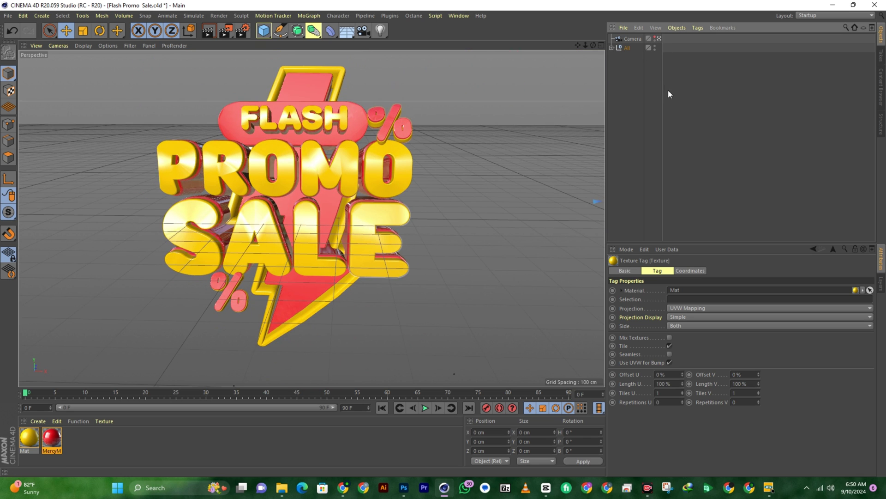
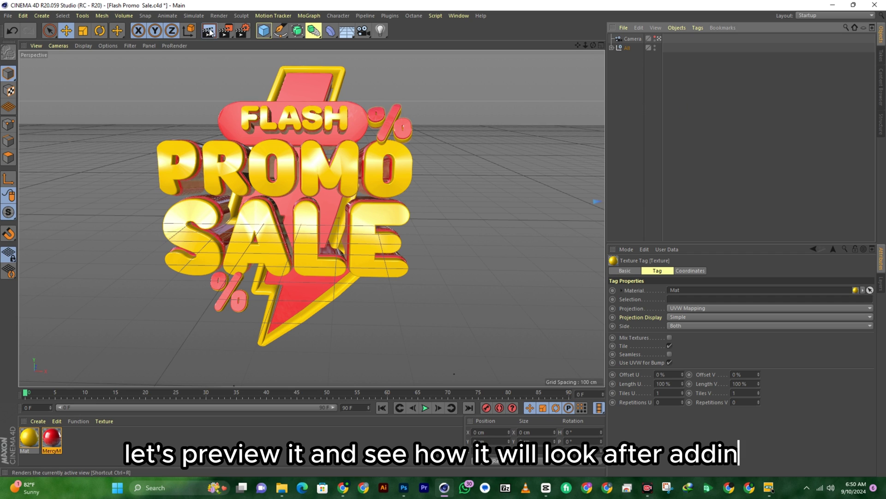
left_click(211, 33)
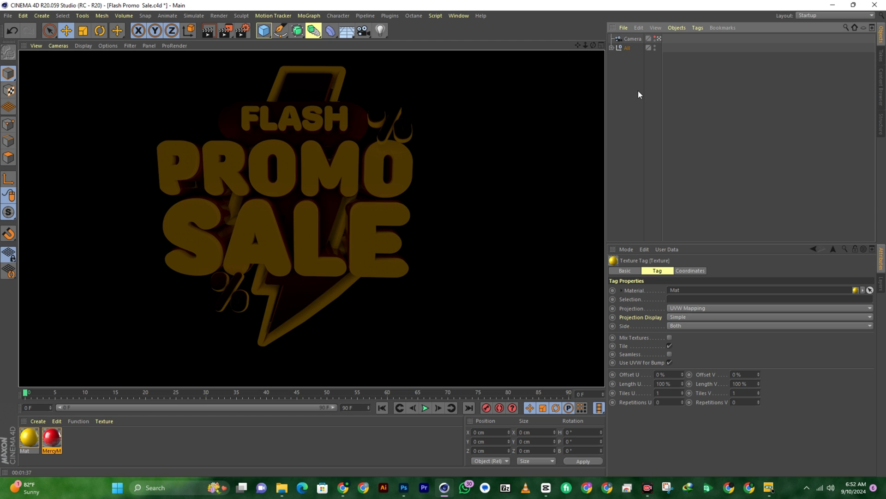
left_click(635, 102)
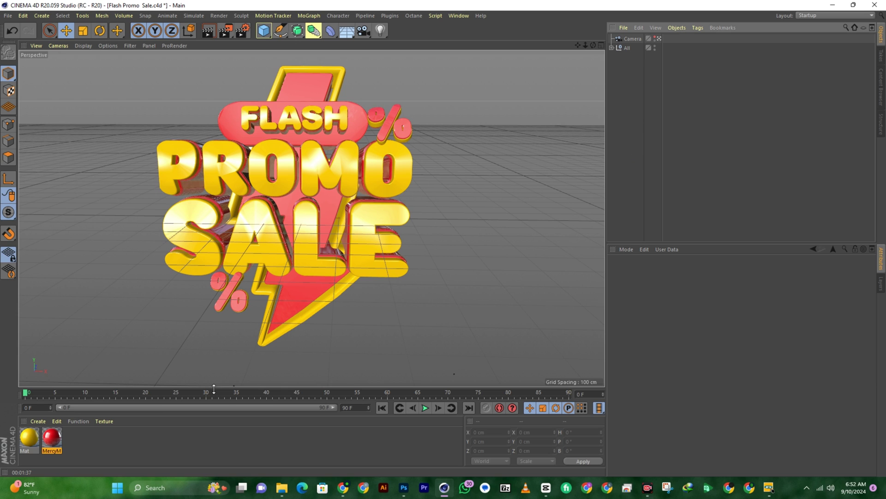
Create a new material with the Color and Reflectance channels turned off and only the Luminance channel turned on.
left_click(92, 445)
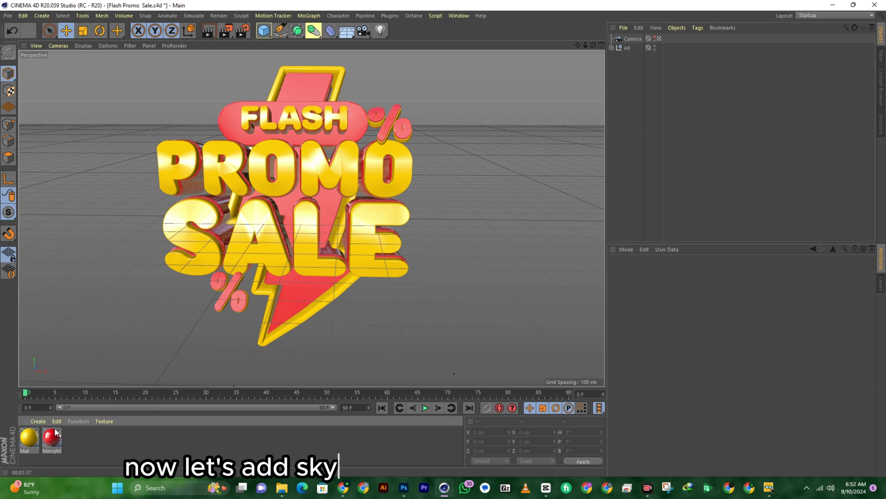
left_click(39, 421)
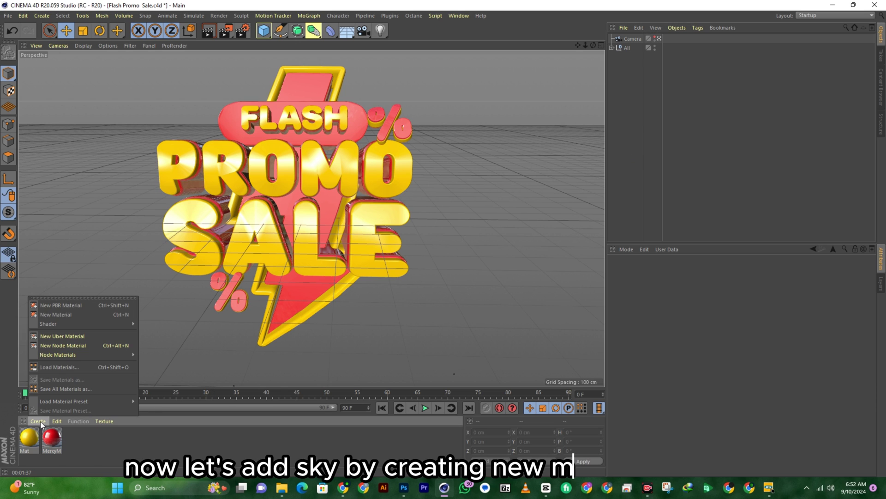
left_click(47, 315)
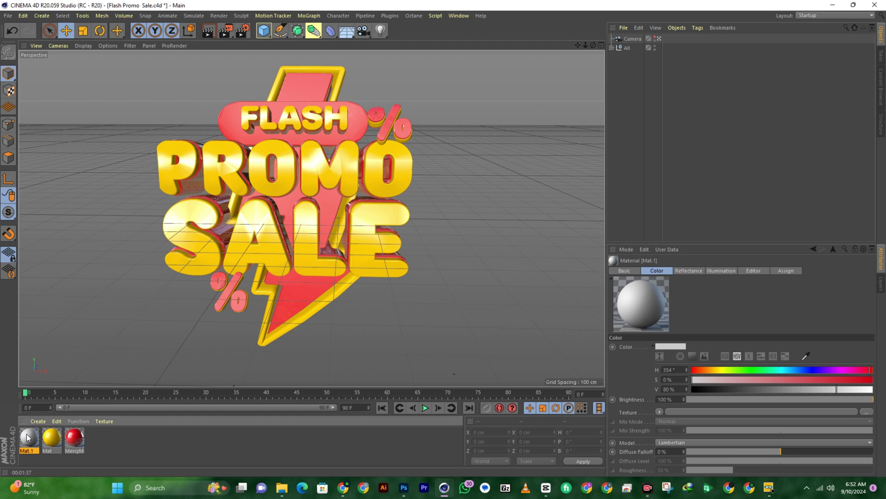
double_click(28, 438)
left_click(185, 157)
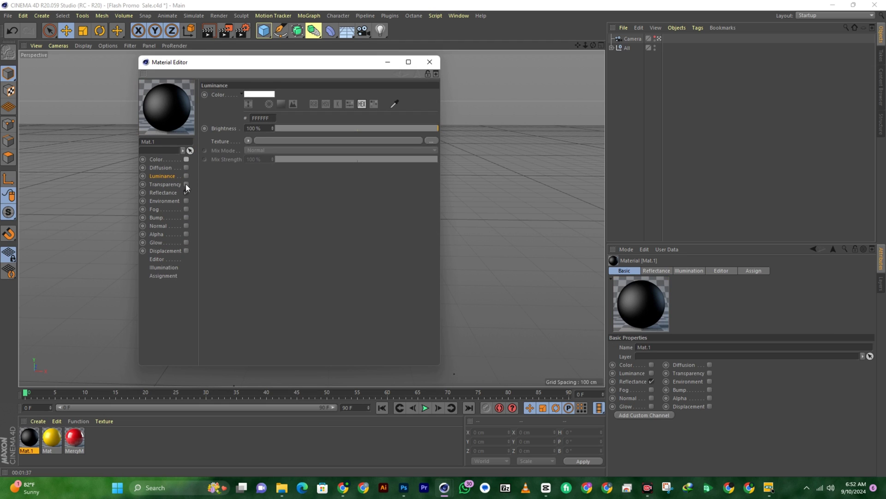
left_click(185, 191)
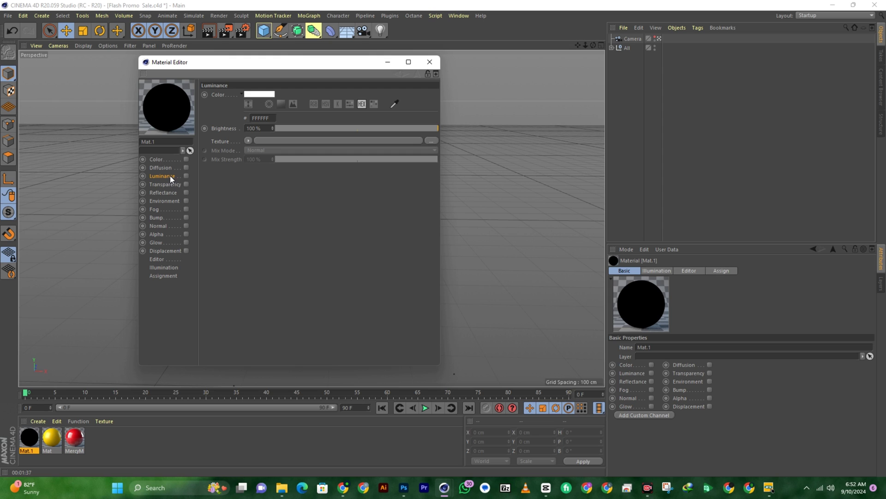
left_click(186, 175)
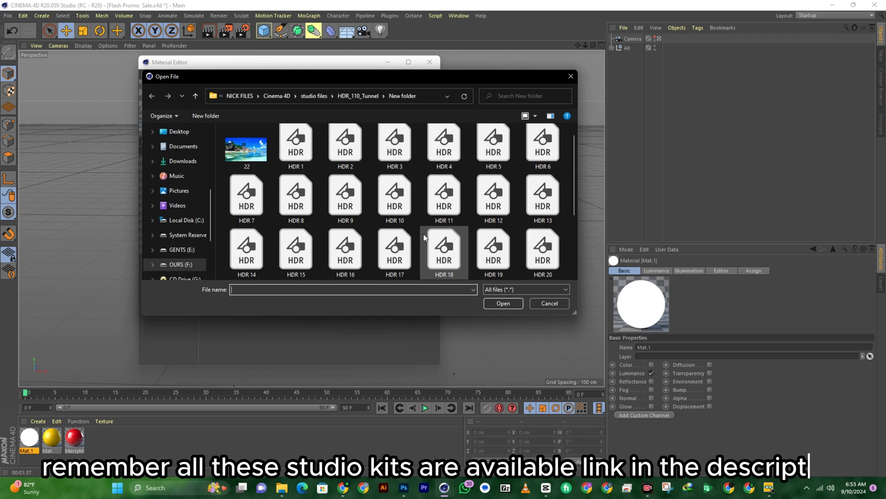
Load the HDR 14 image as the new material's Luminance texture without copying it to the project location.
scroll(423, 233, "down", 3)
left_click(247, 178)
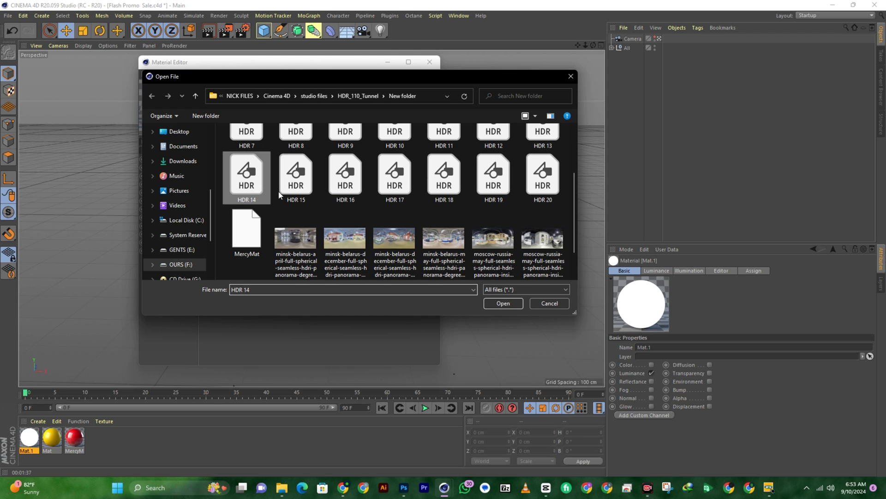
left_click(489, 302)
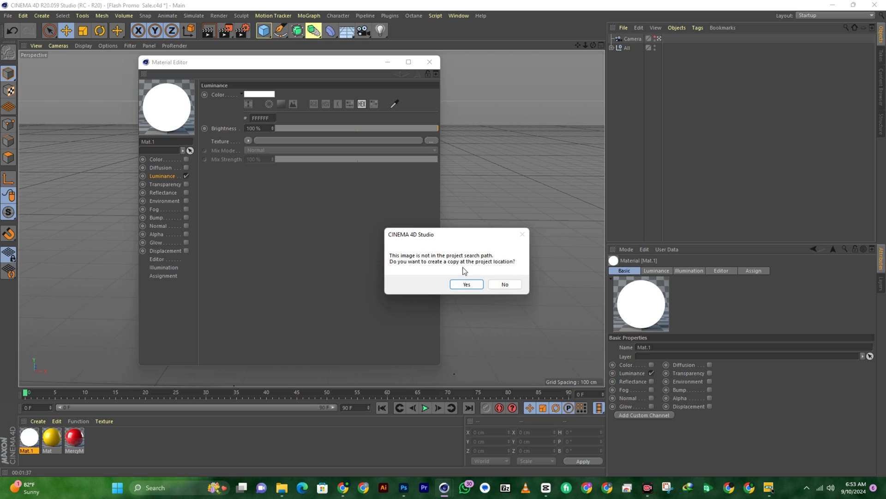
left_click(505, 284)
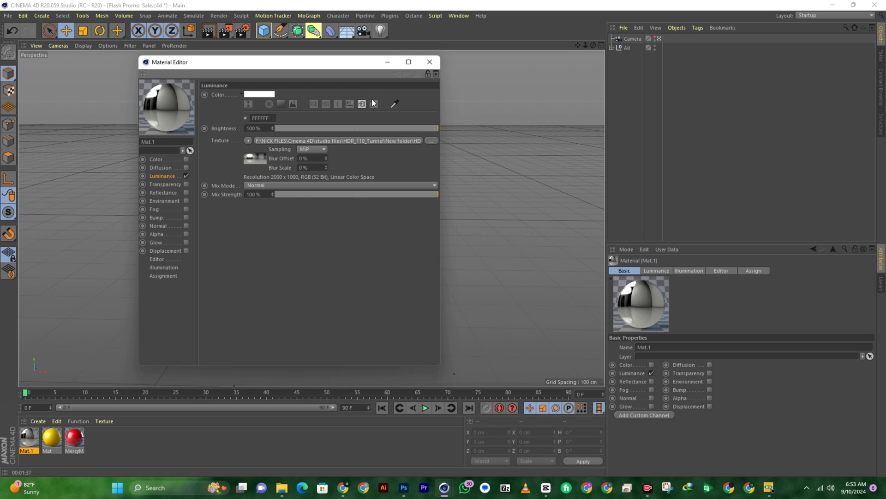
left_click(430, 62)
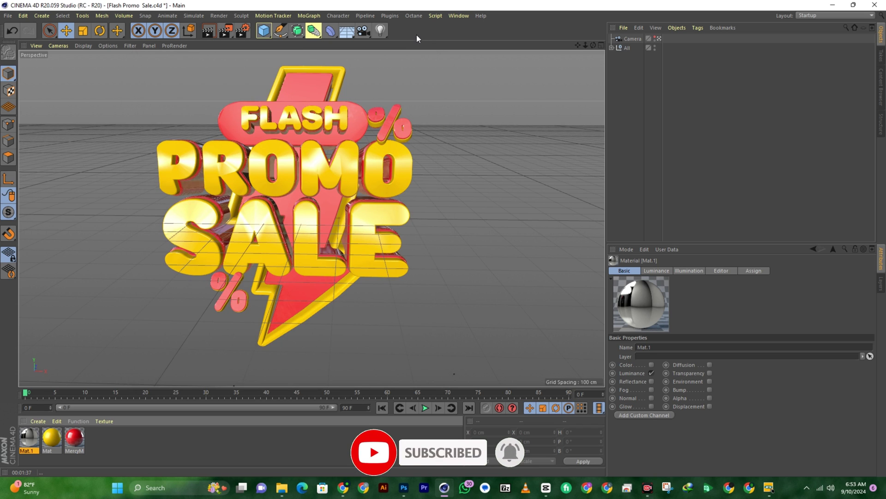
Add a Sky object to the scene and apply the HDR material Mat.1 to it.
left_click(354, 35)
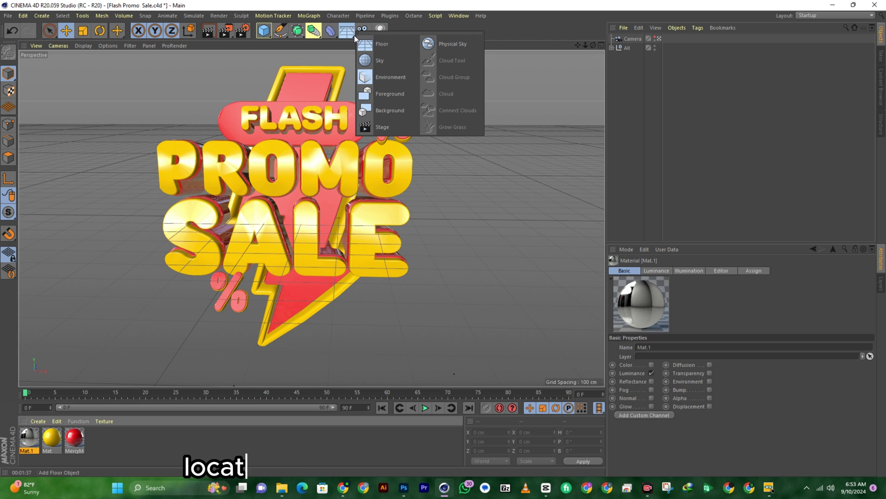
left_click(378, 61)
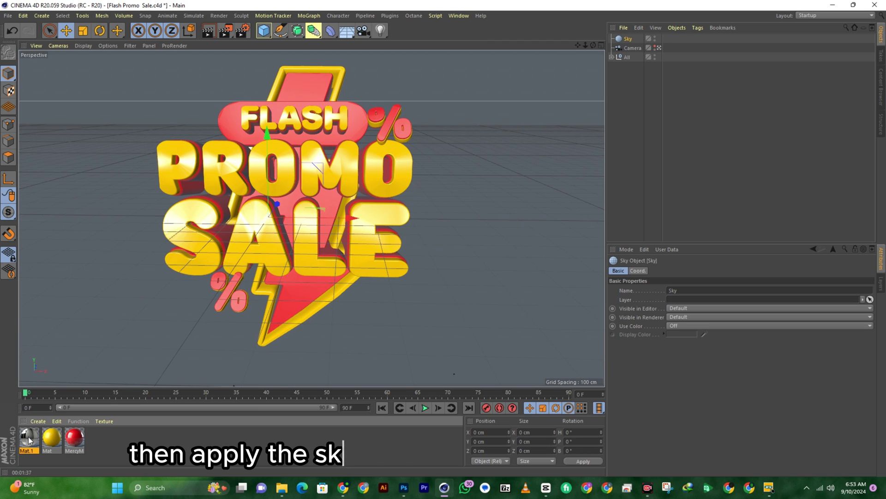
left_click_drag(641, 35, 632, 37)
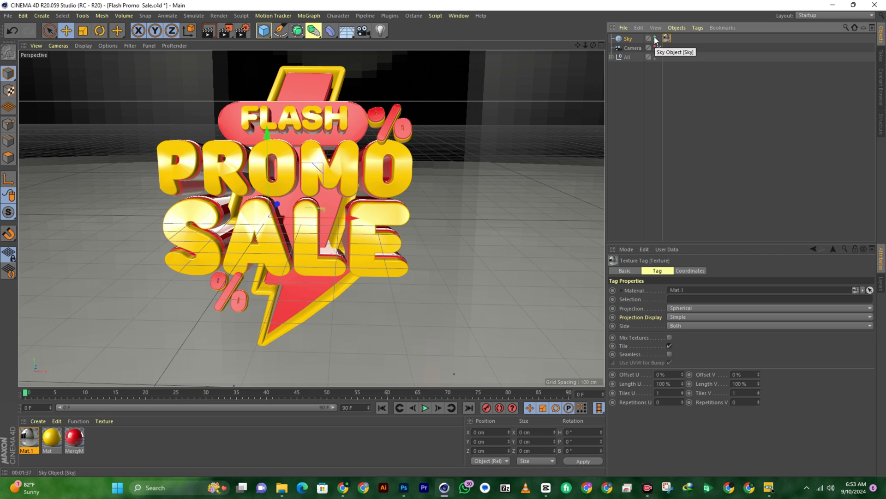
Check the effects in the render settings and render a preview of the scene with the textured sky.
left_click(655, 38)
left_click(656, 39)
left_click(241, 31)
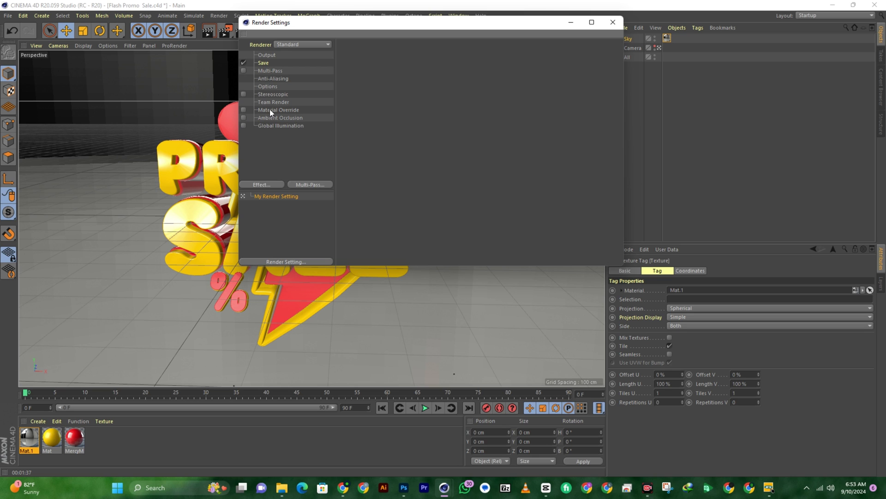
left_click(613, 24)
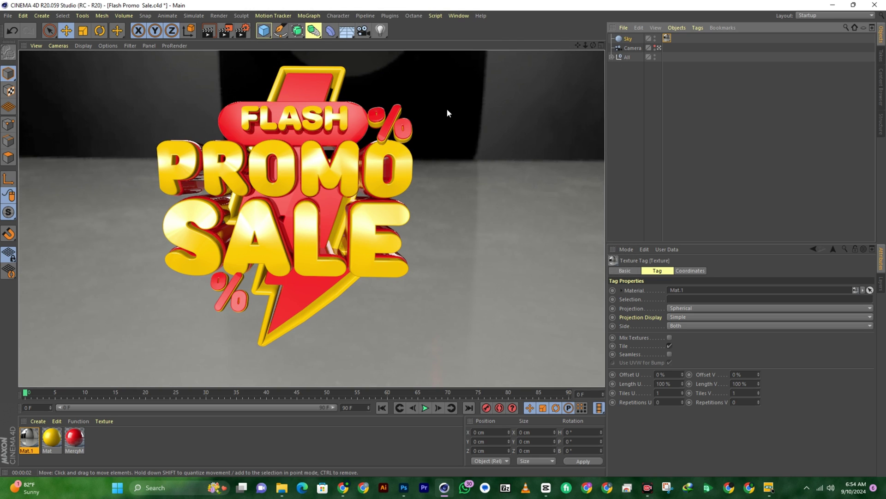
Add a Compositing tag to the Sky with Seen by Camera turned off, and render a preview of the view.
left_click(628, 40)
right_click(630, 40)
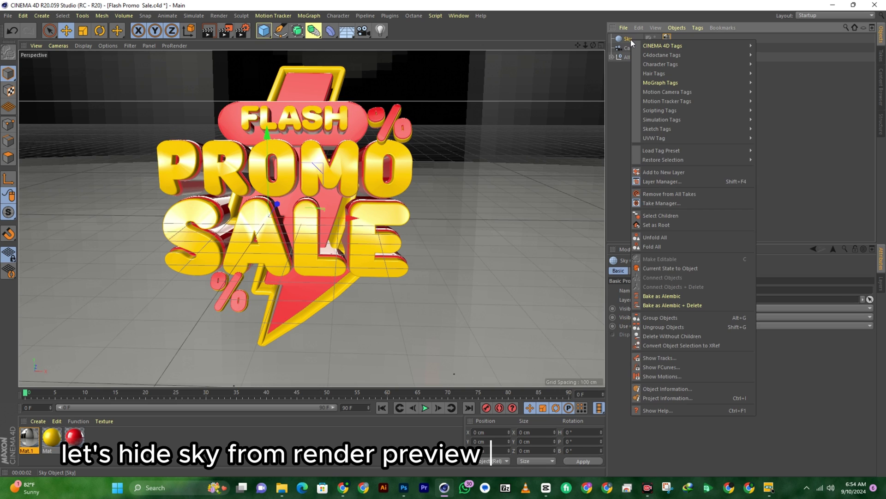
mouse_move(653, 42)
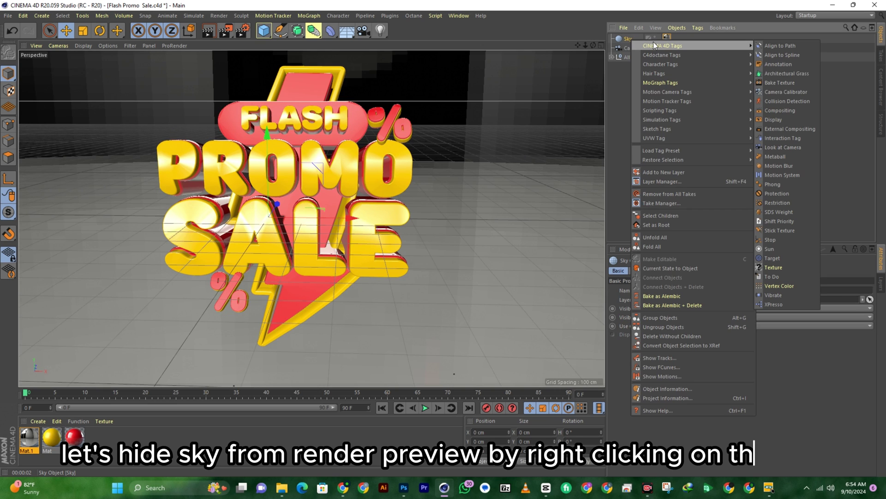
left_click(776, 113)
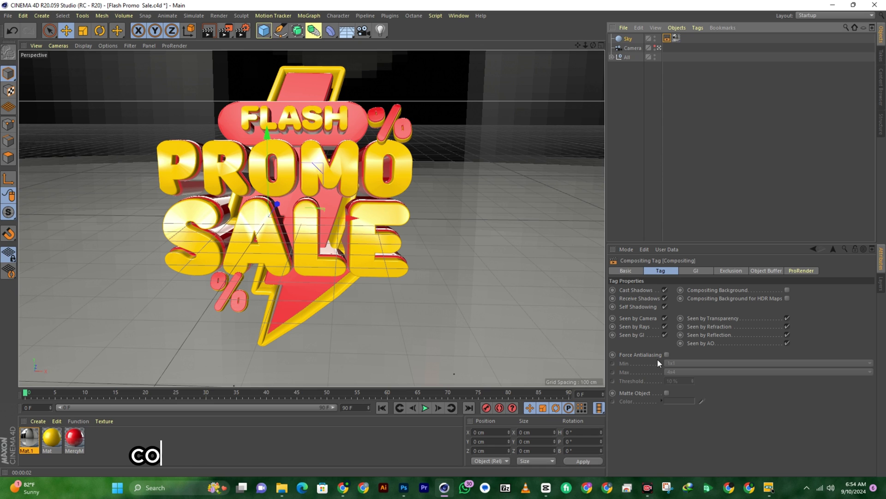
left_click(665, 318)
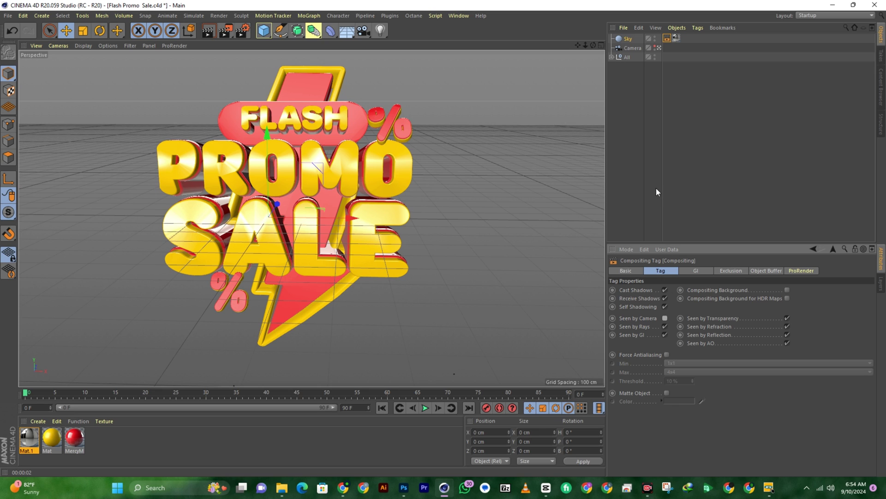
left_click(208, 32)
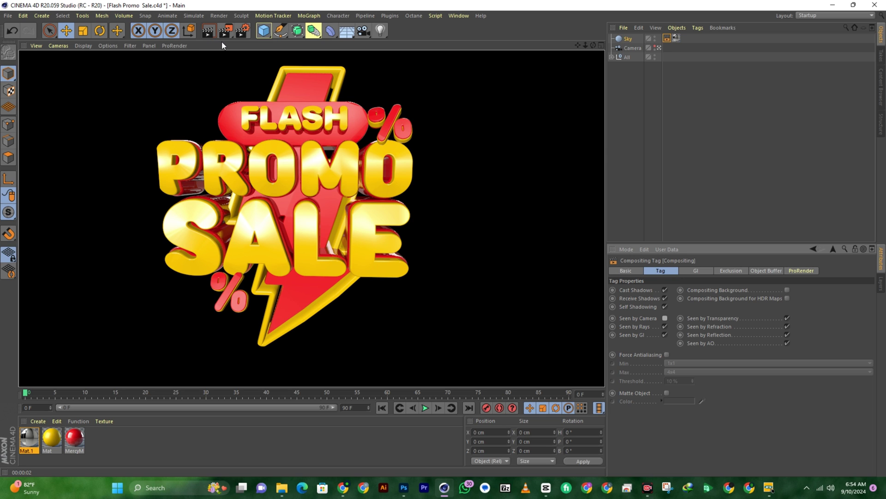
left_click(639, 86)
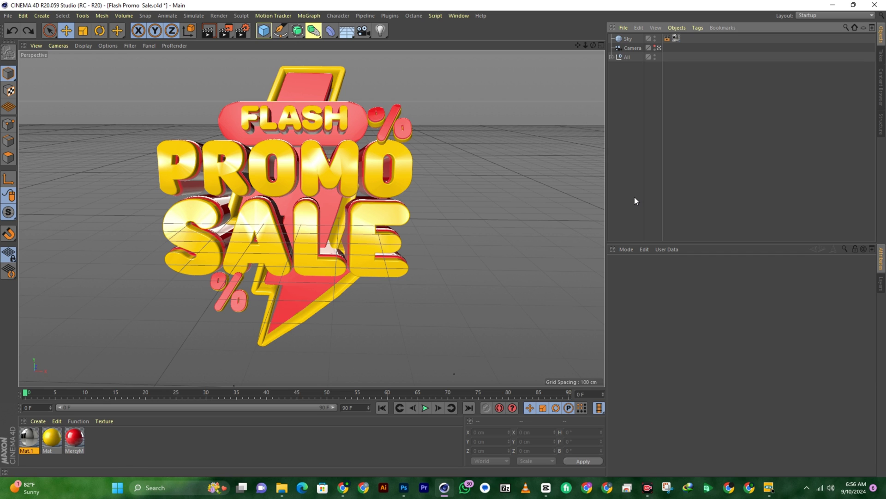
Bring the S-L studio light setup into the scene, accepting absolute texture paths, and render a preview of the view.
key("ctrl+s")
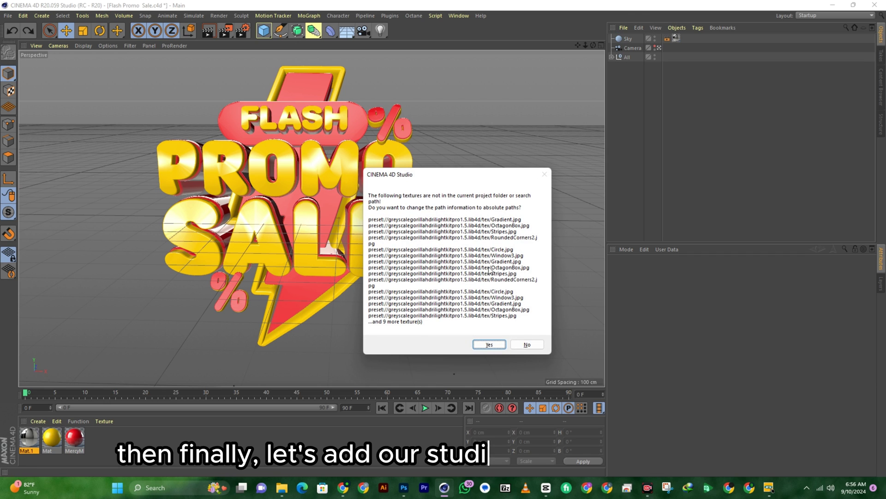
left_click(496, 344)
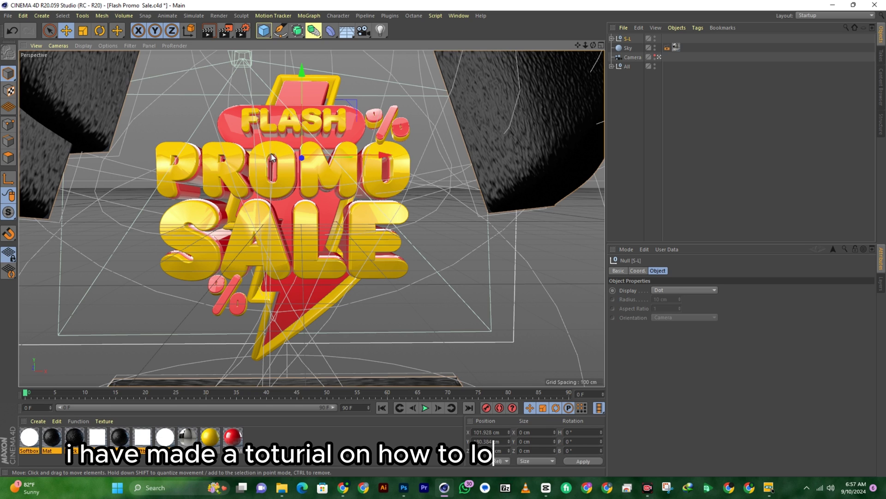
left_click(626, 99)
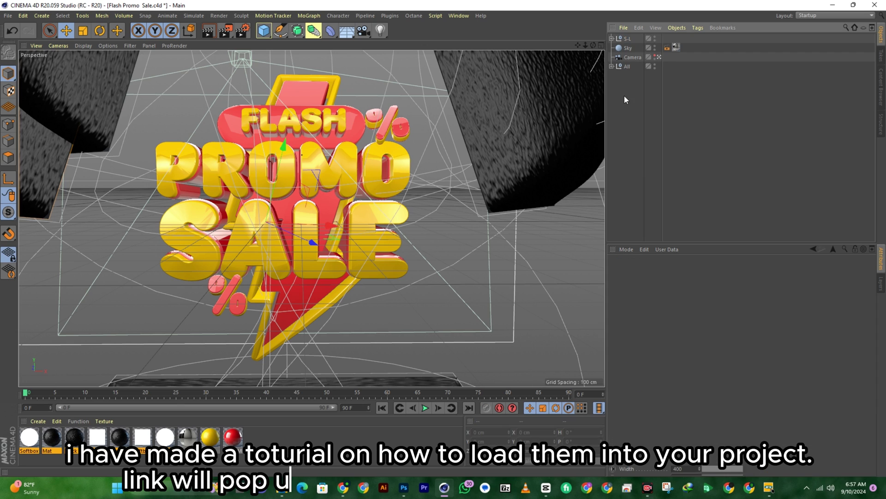
left_click(209, 31)
left_click(203, 138)
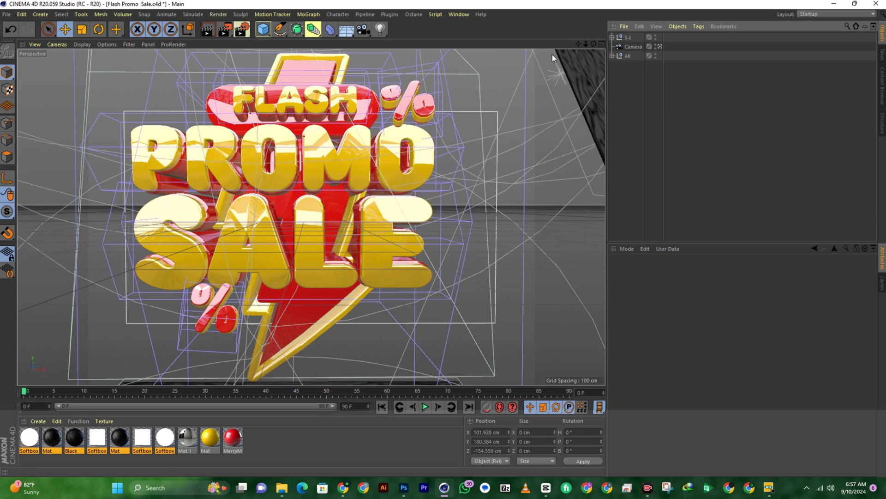
In the render output settings, switch the size unit to inches and set the resolution to 300 pixels per inch.
left_click(241, 30)
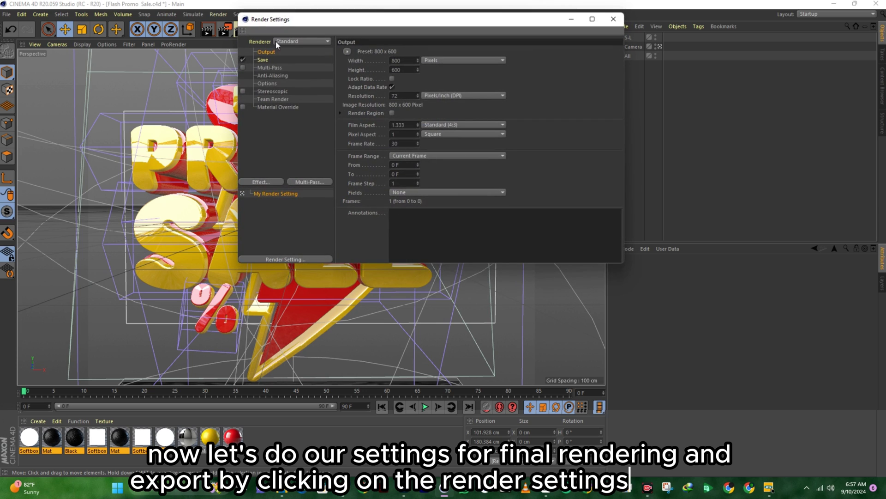
left_click(425, 60)
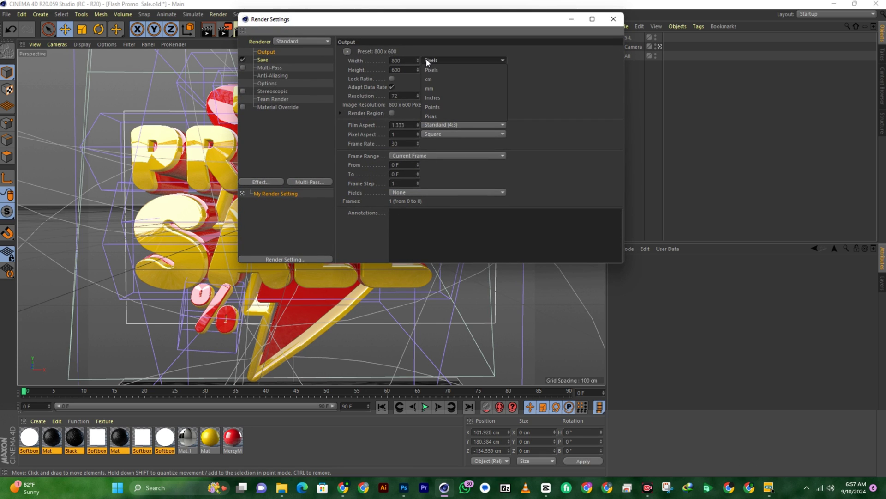
left_click(439, 98)
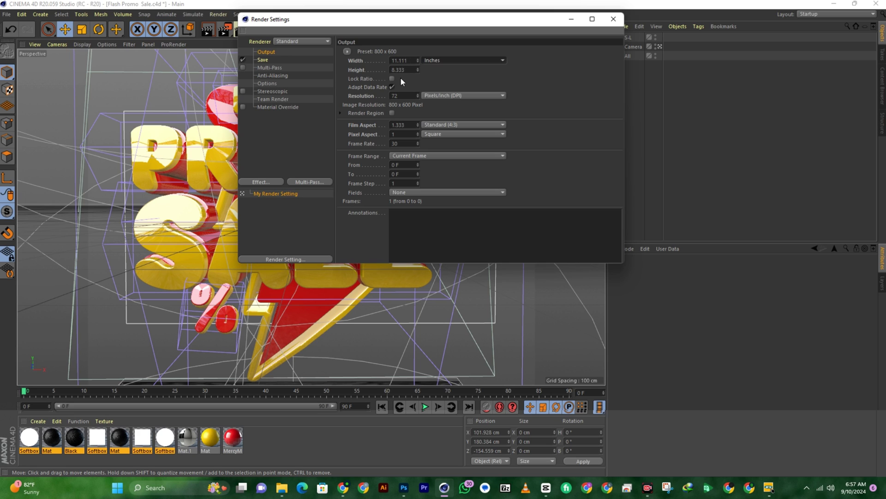
double_click(396, 96)
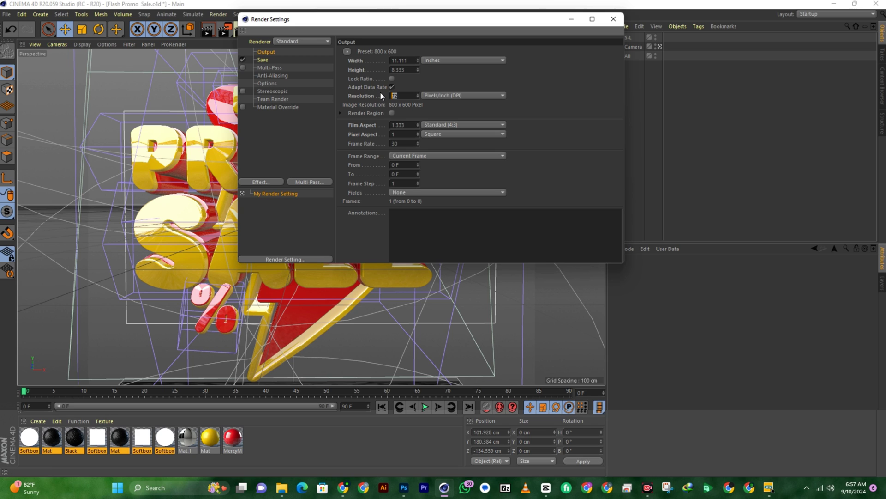
type("300")
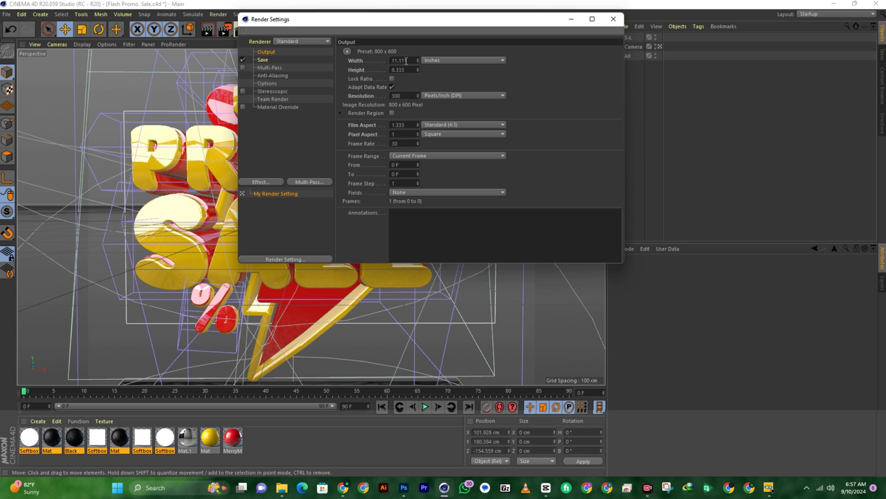
Set the render output's film aspect to HDTV (16:9).
left_click(437, 134)
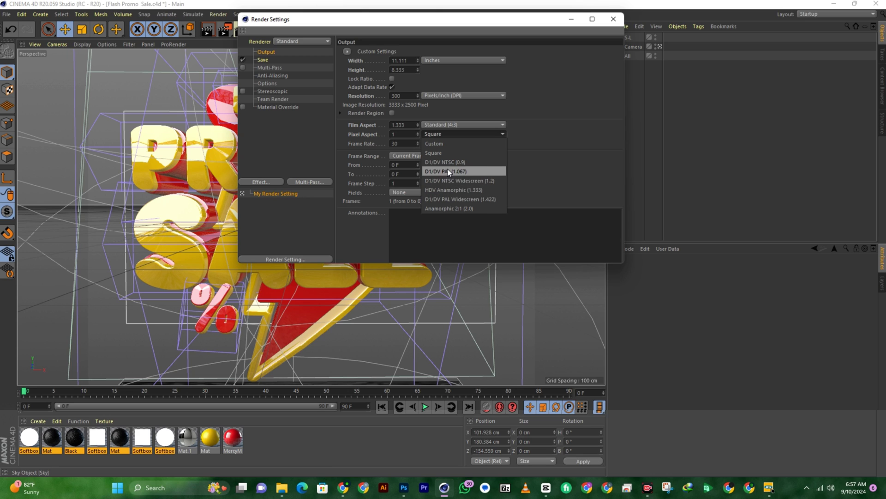
left_click(494, 110)
left_click(467, 124)
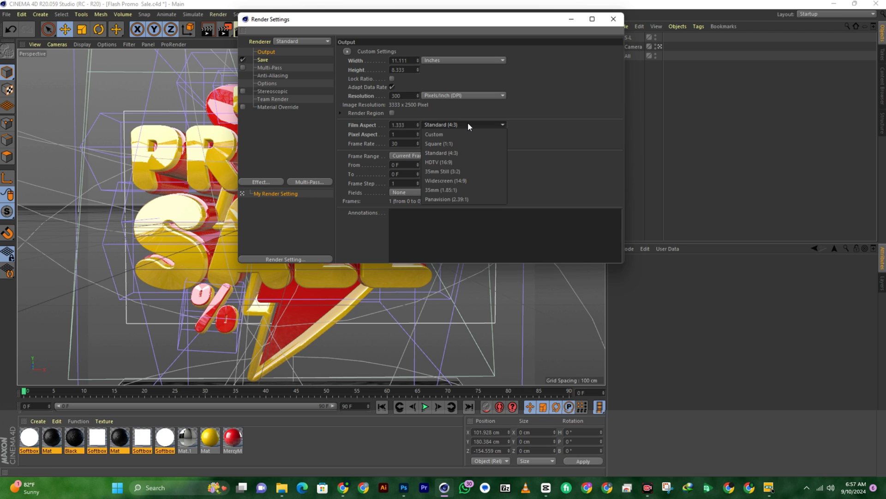
left_click(457, 162)
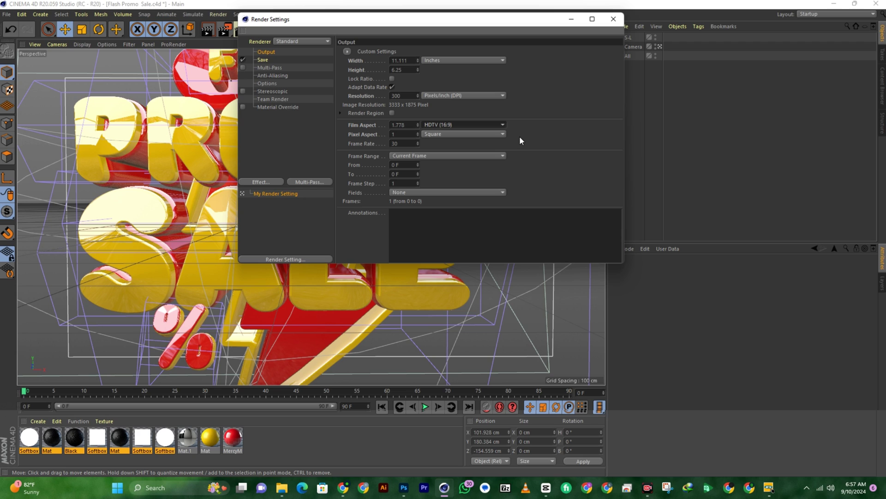
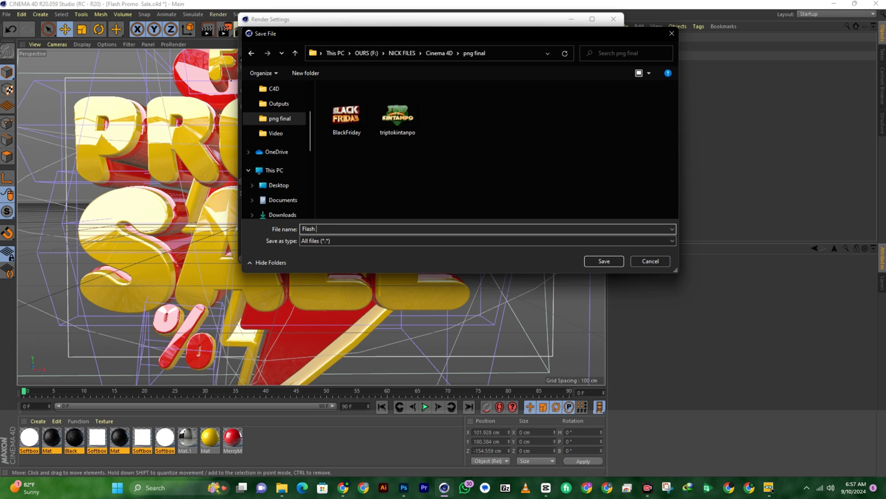
Set the render's save file to Flash Promo Sale in the png final folder.
type("romo ")
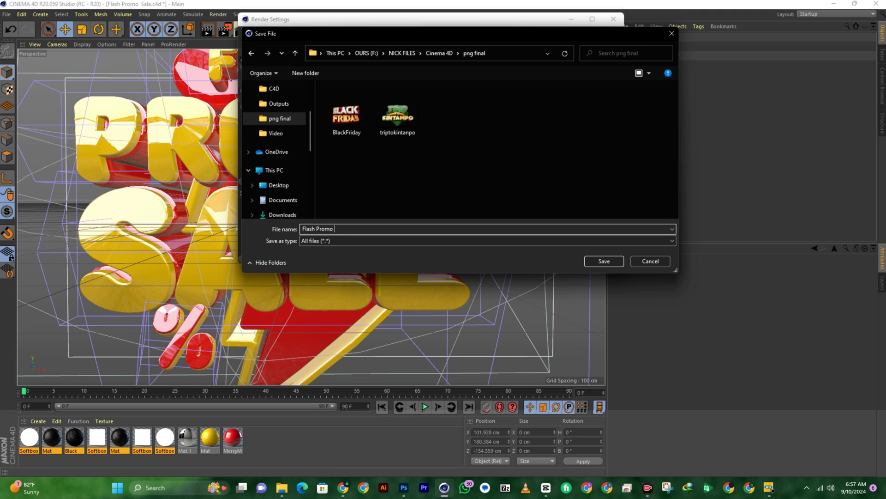
type("Sale")
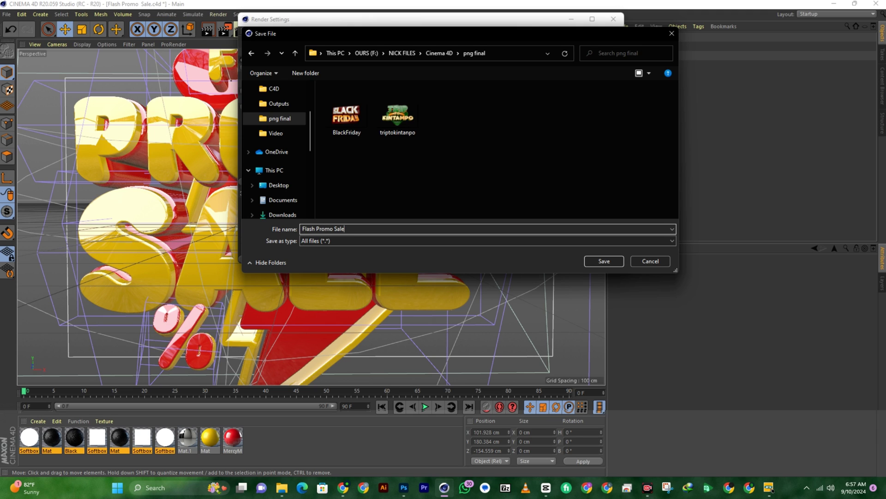
left_click(594, 261)
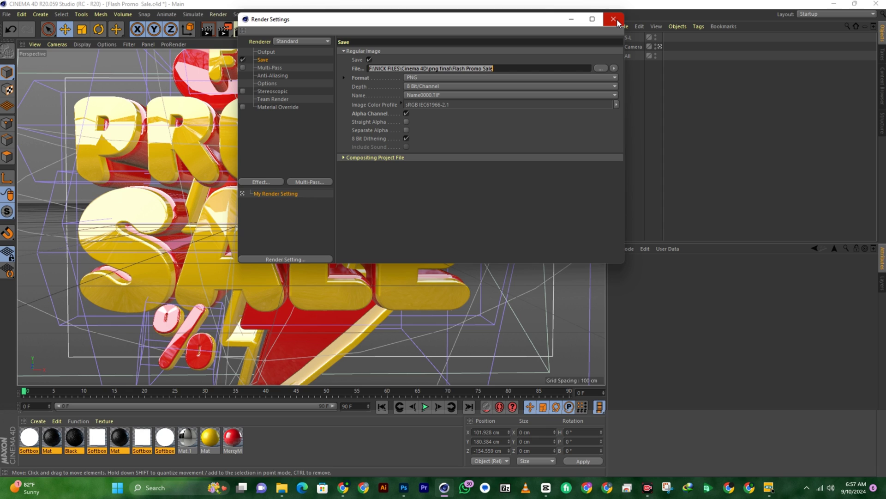
Check the output settings, close the render settings and render a preview of the view, accepting the missing texture.
left_click(284, 51)
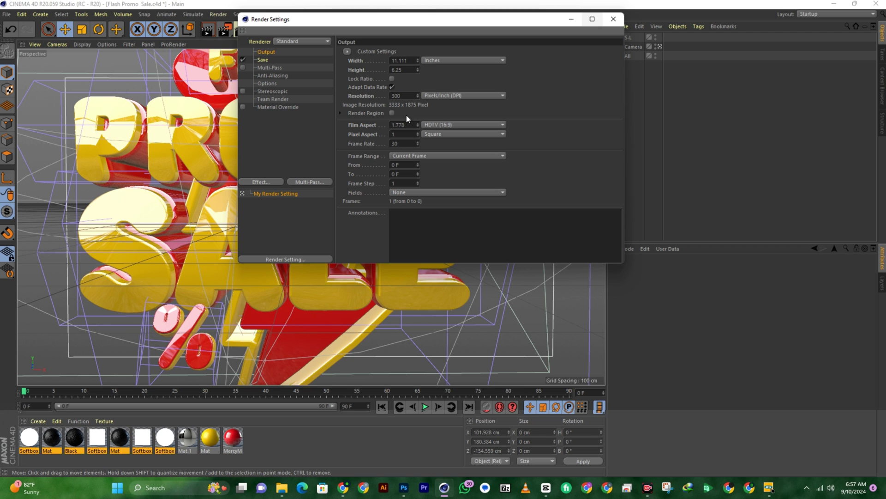
left_click(613, 19)
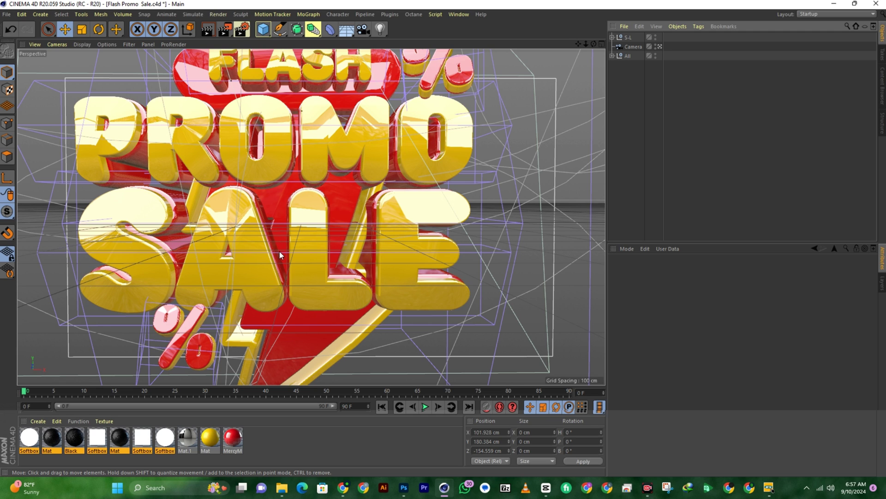
left_click(206, 30)
left_click(187, 143)
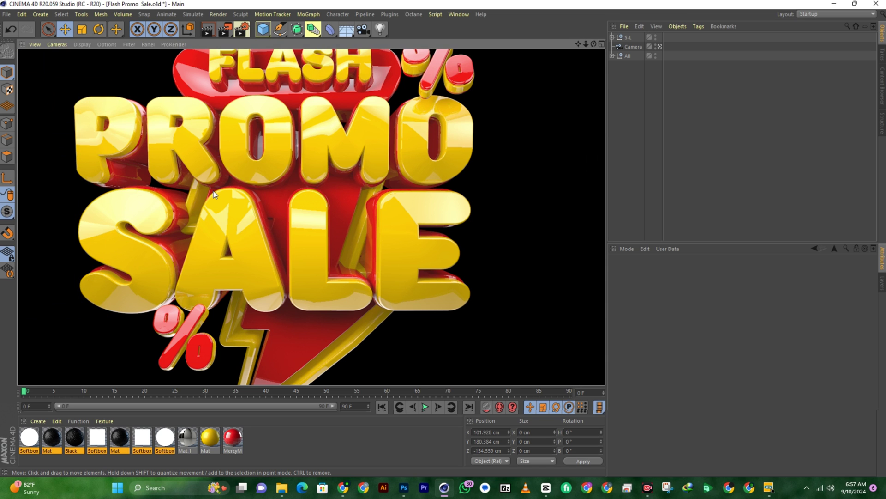
Widen the camera framing to fit the whole artwork and render it to the Picture Viewer, accepting the missing texture.
scroll(244, 198, "down", 5)
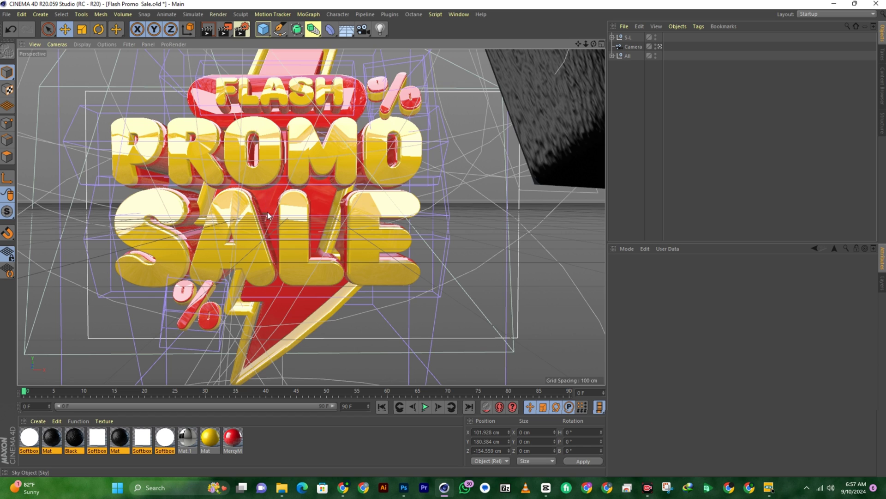
scroll(267, 212, "down", 1)
scroll(268, 212, "down", 1)
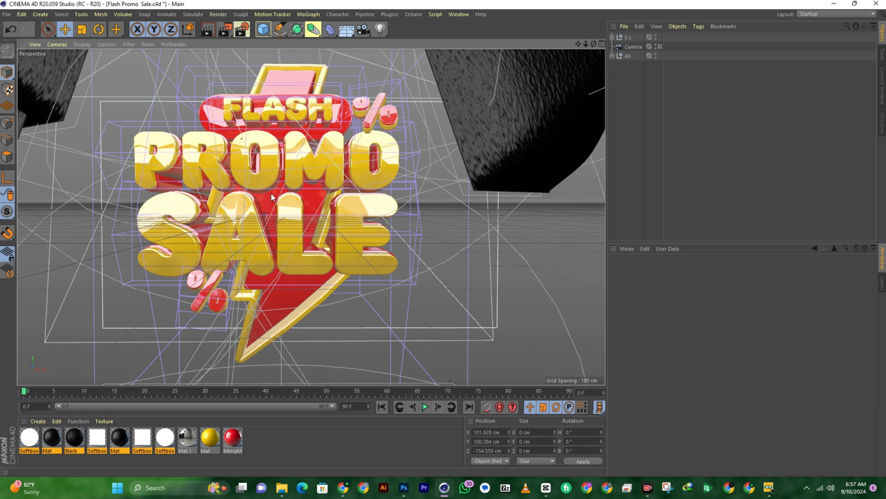
scroll(274, 148, "up", 1)
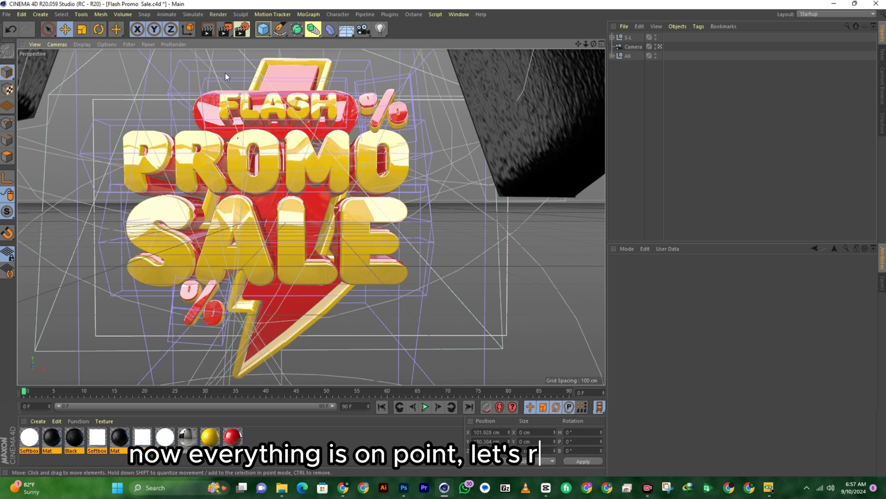
left_click(221, 28)
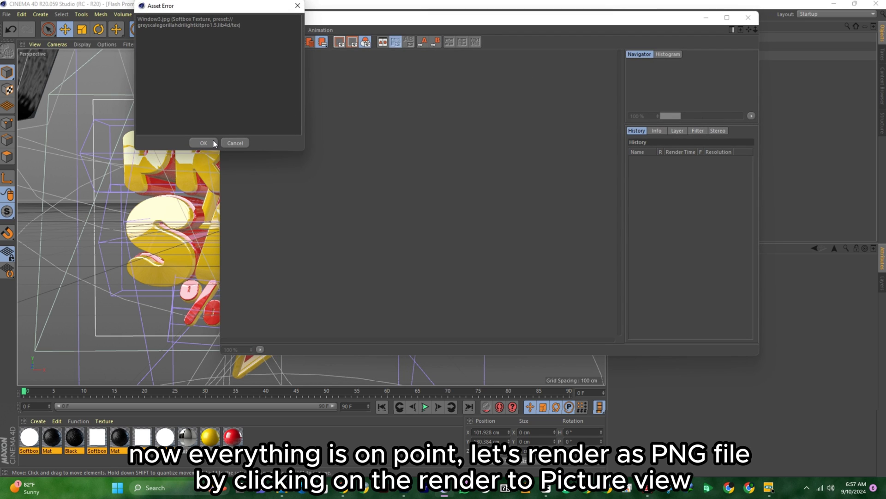
left_click(214, 143)
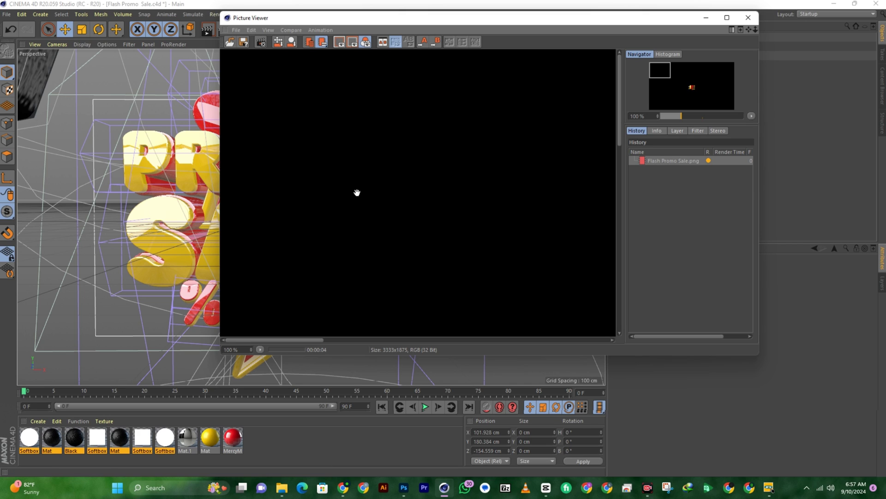
scroll(359, 193, "down", 4)
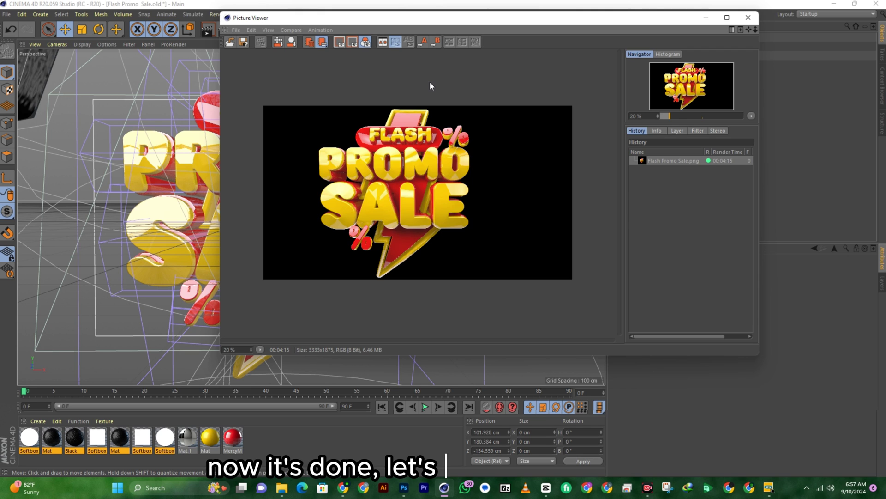
In File Explorer, open the Flash Promo Sale image from the Cinema 4D png final folder and maximize the image viewer.
key("super+e")
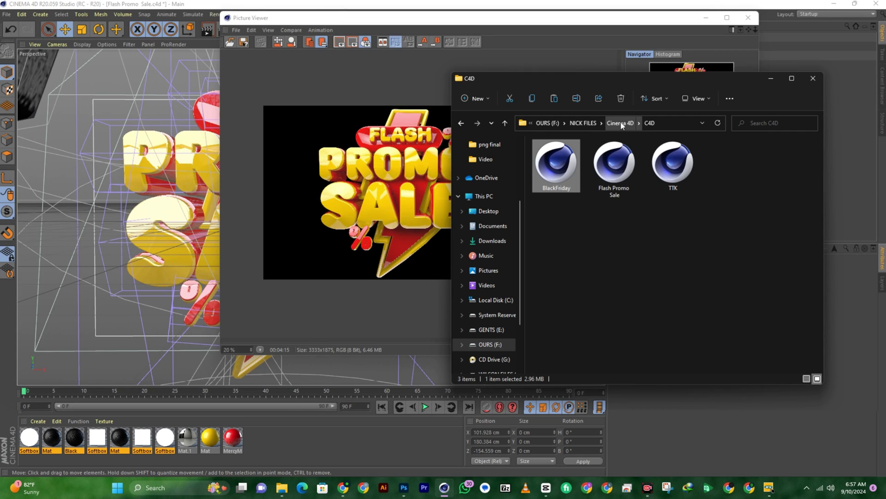
left_click(621, 123)
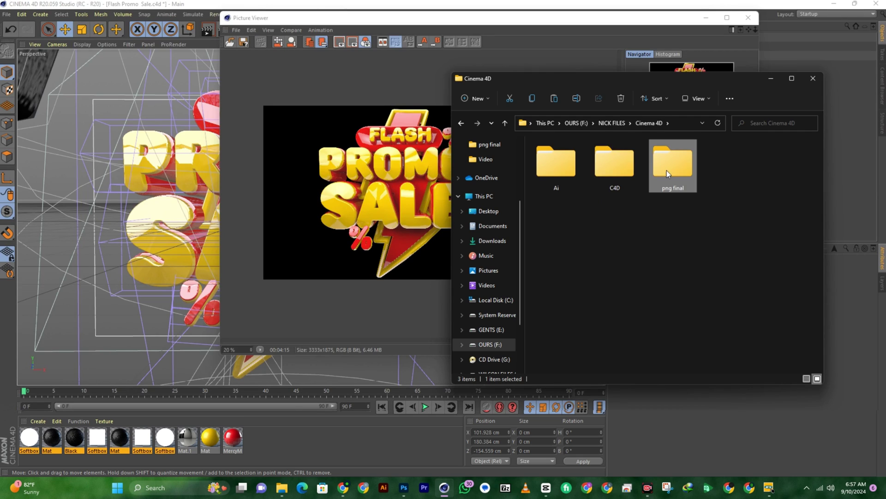
double_click(667, 170)
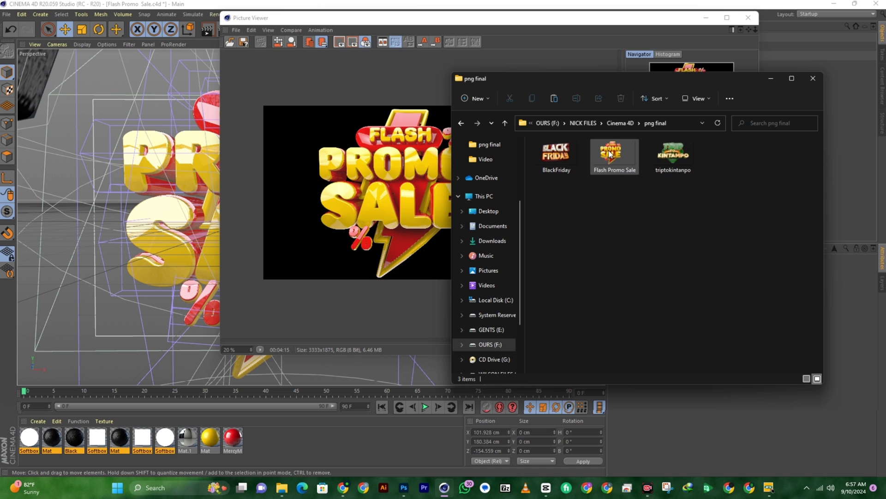
double_click(611, 154)
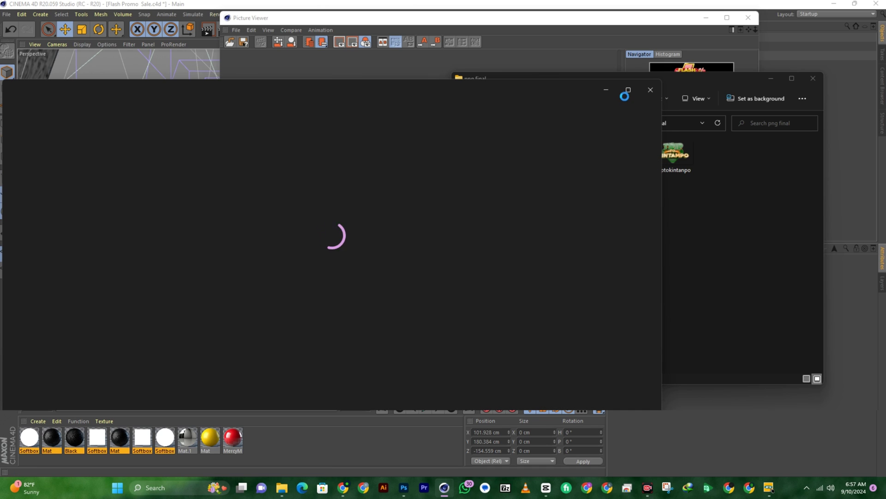
left_click(629, 90)
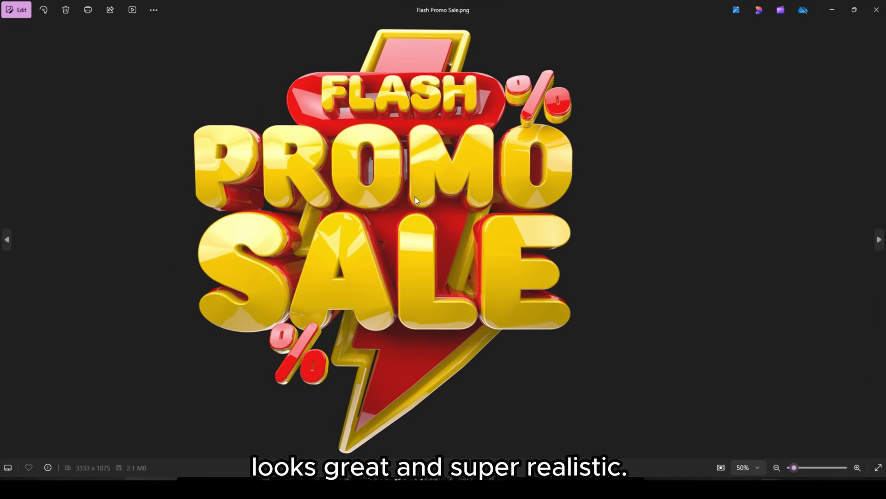
Examine the reflections and edges of the PROMO and SALE lettering in the rendered image.
scroll(365, 162, "up", 5)
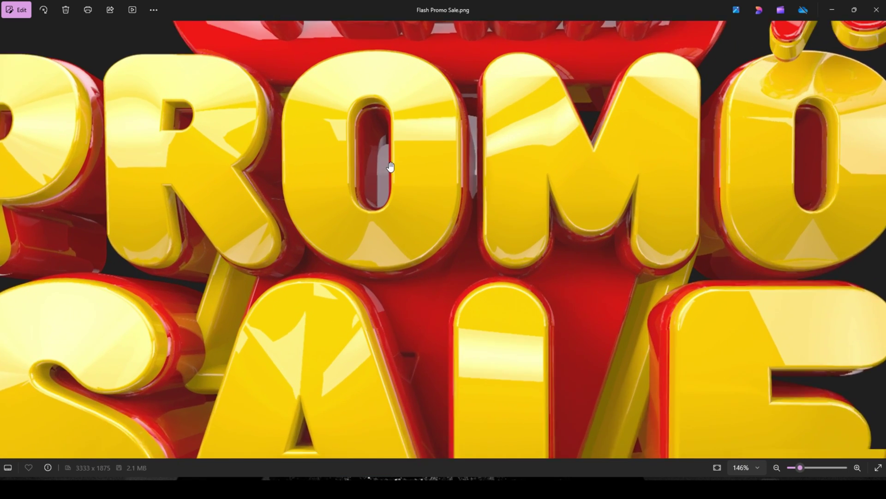
scroll(391, 167, "down", 5)
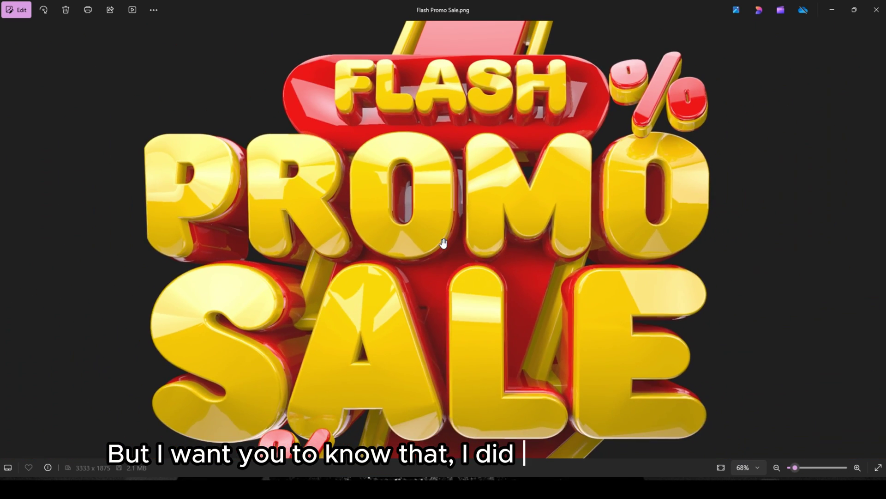
scroll(443, 243, "down", 2)
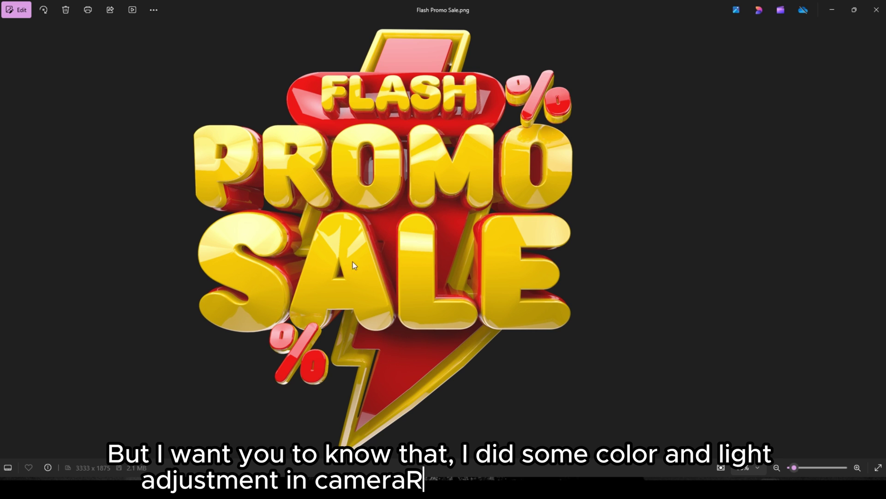
scroll(230, 271, "up", 4)
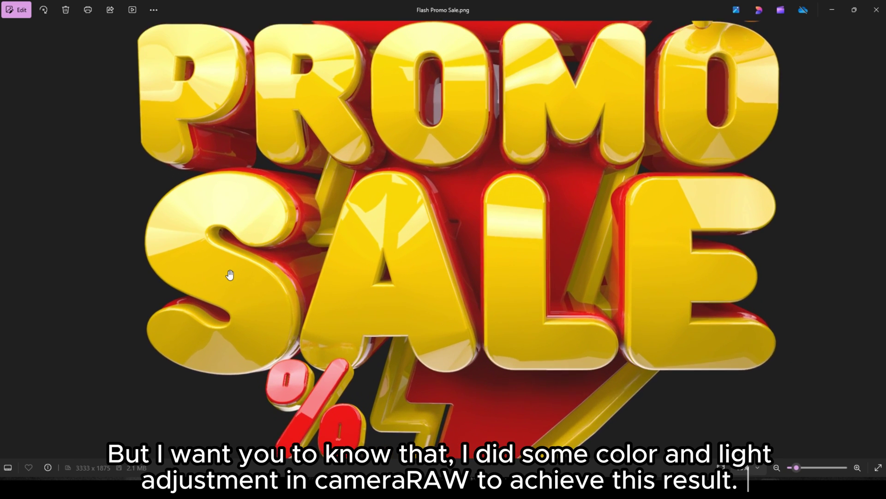
scroll(230, 275, "up", 2)
scroll(391, 290, "down", 3)
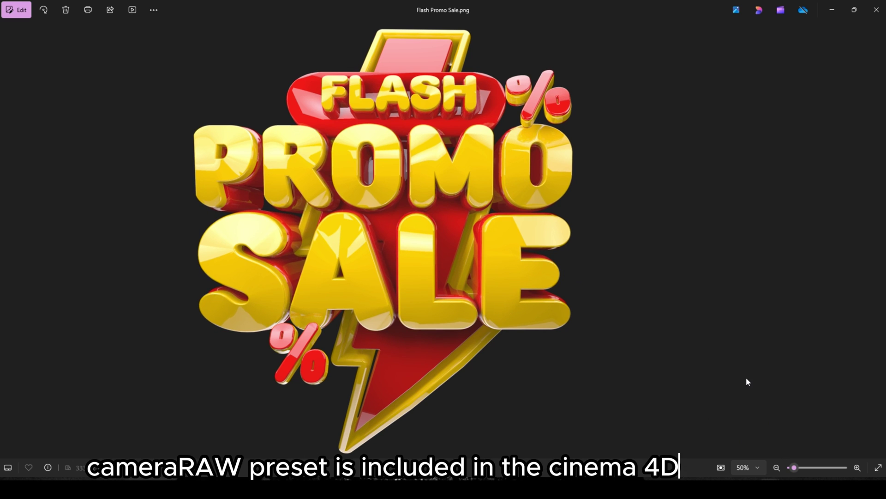
Inspect the rendered image up close from the FLASH badge and percent sign through the lettering to the lightning bolt's tip.
scroll(553, 35, "up", 2)
scroll(553, 34, "up", 2)
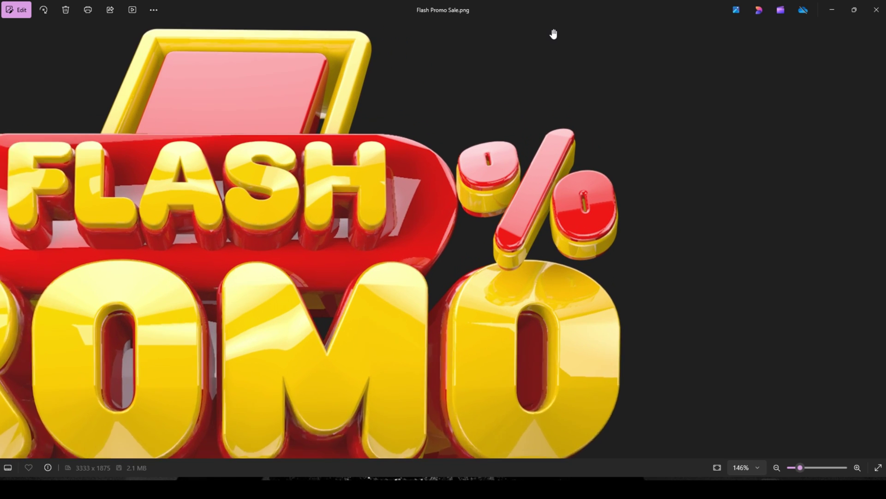
left_click_drag(305, 175, 470, 177)
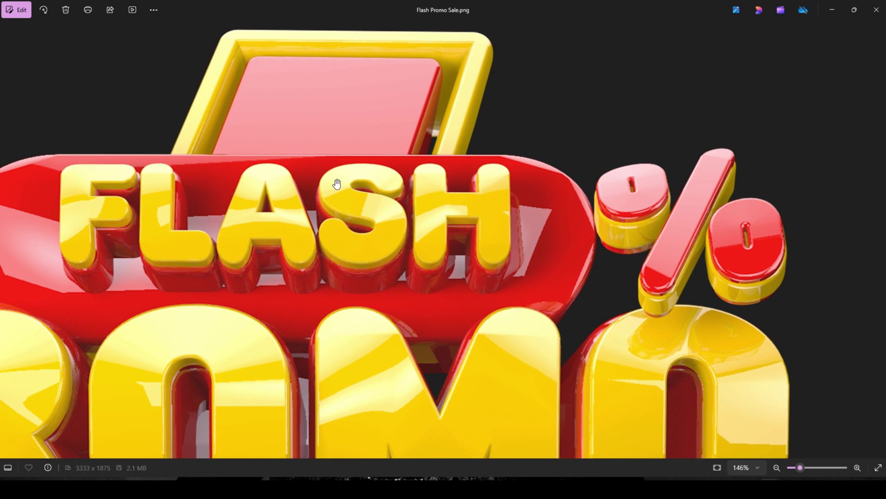
left_click_drag(337, 184, 486, 166)
left_click_drag(212, 228, 380, 184)
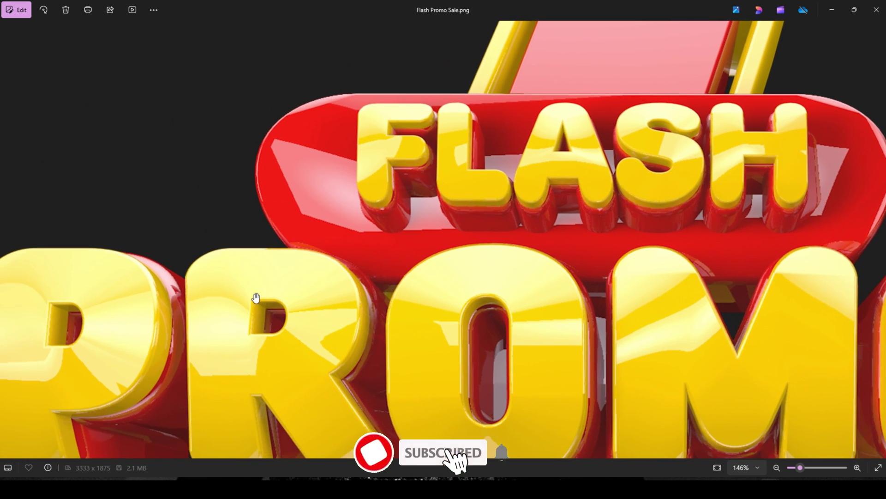
left_click_drag(256, 298, 274, 228)
left_click_drag(297, 376, 243, 200)
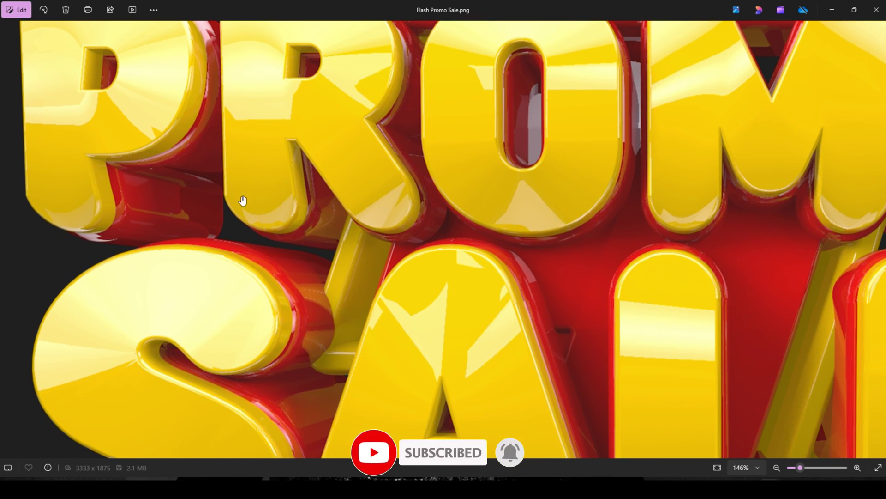
left_click_drag(412, 336, 306, 178)
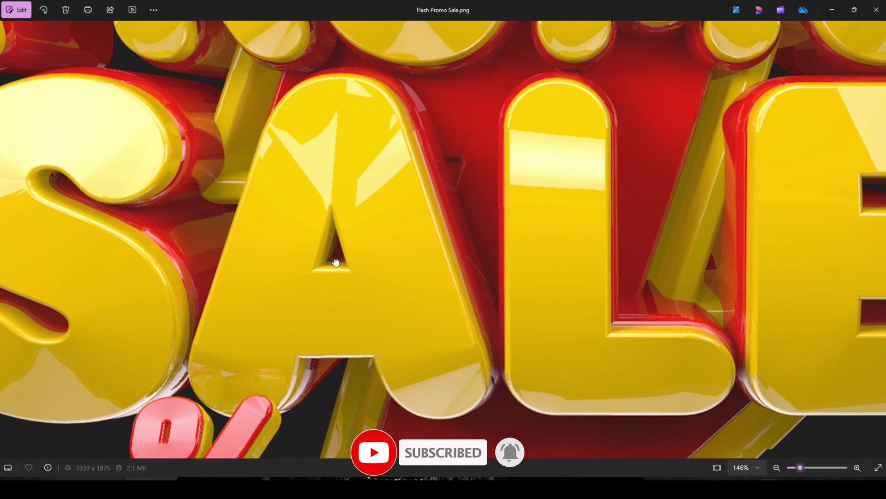
left_click_drag(336, 262, 118, 198)
left_click_drag(534, 291, 640, 152)
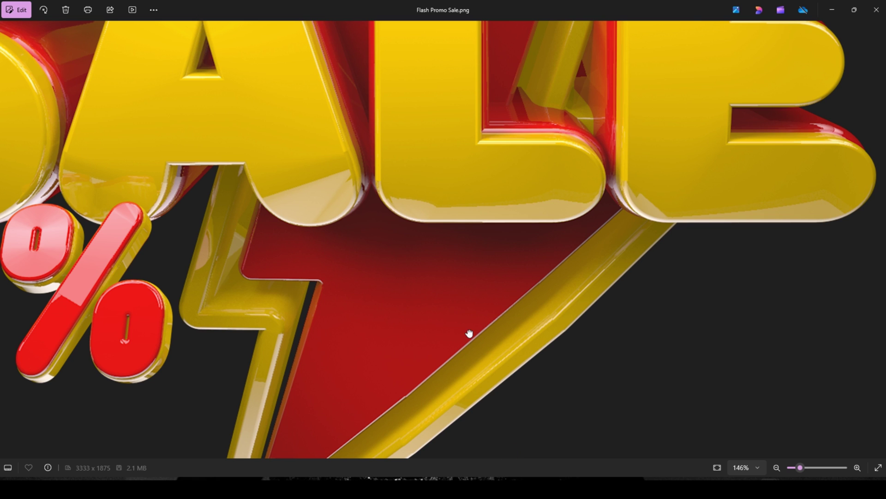
left_click_drag(469, 334, 493, 267)
scroll(415, 333, "down", 5)
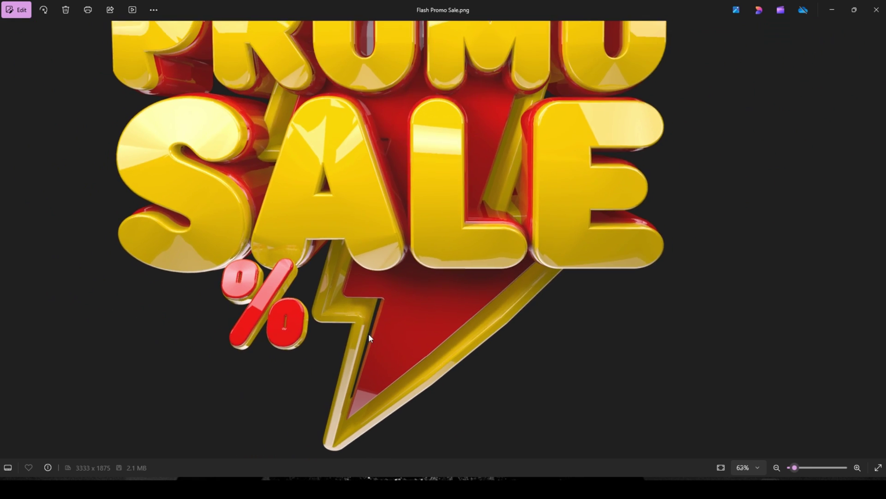
scroll(370, 336, "down", 2)
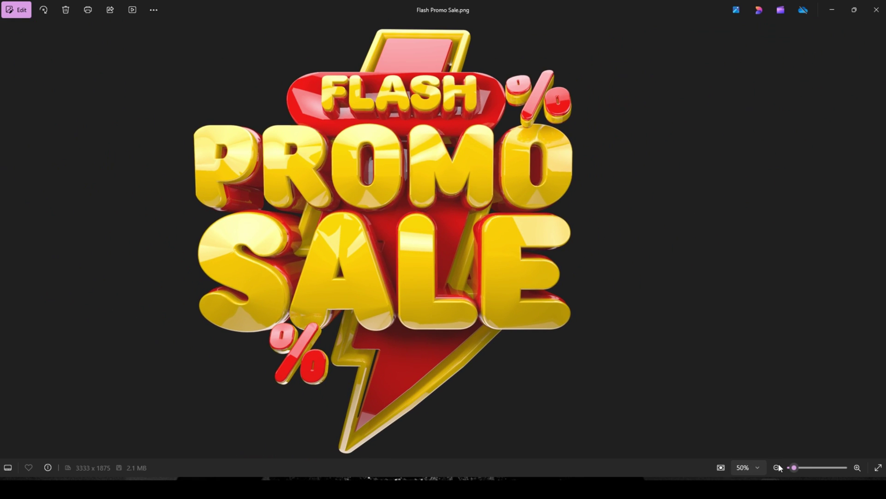